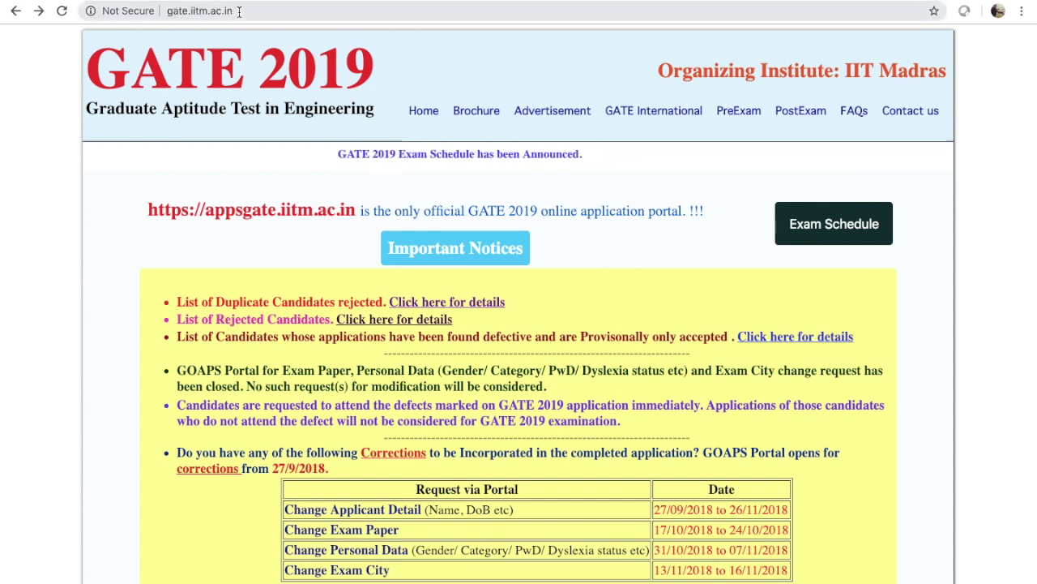
Find the Mock Exam for Practice link on the GATE 2019 home page and open it
{"action": "left_click", "coordinate": [239, 10]}
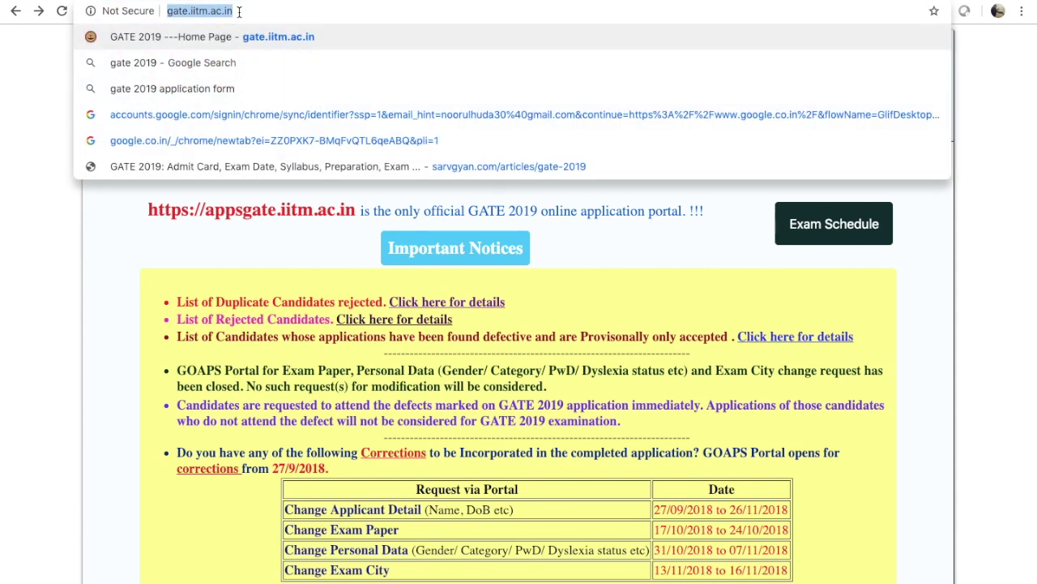
{"action": "scroll", "coordinate": [172, 235], "scroll_direction": "down", "scroll_amount": 10}
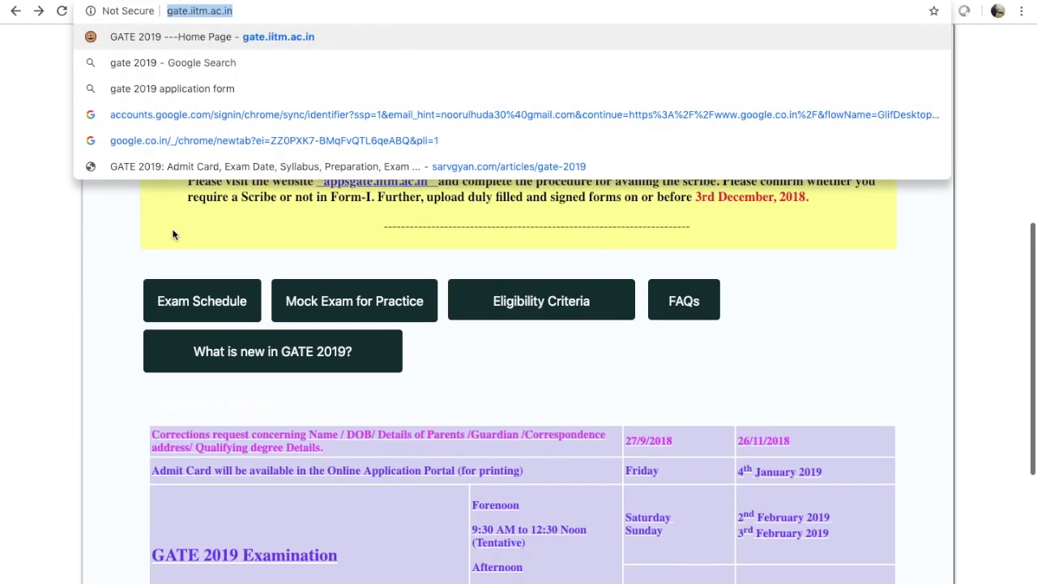
{"action": "scroll", "coordinate": [250, 412], "scroll_direction": "down", "scroll_amount": 5}
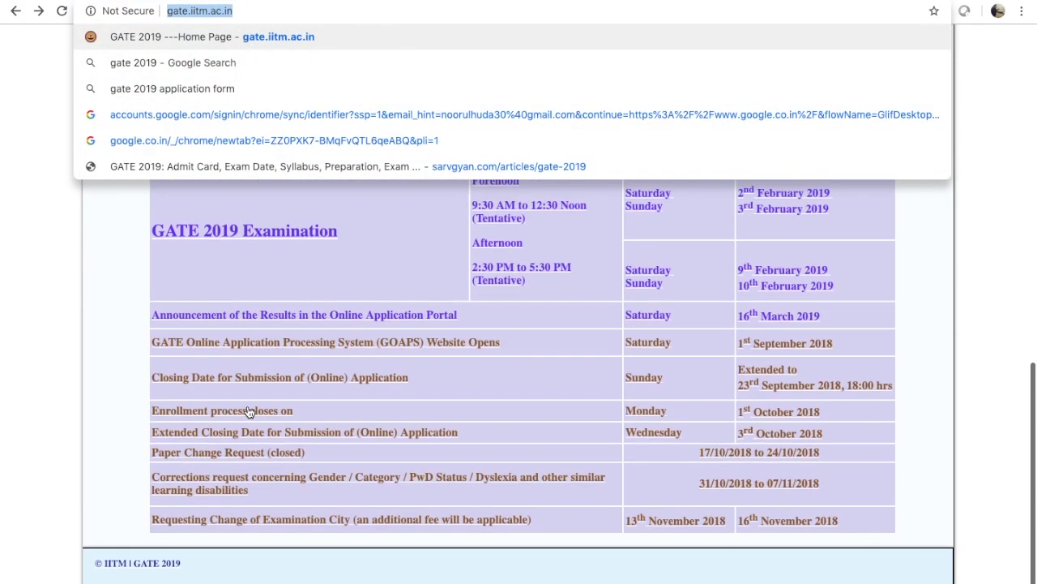
{"action": "left_click", "coordinate": [63, 376]}
{"action": "scroll", "coordinate": [76, 371], "scroll_direction": "up", "scroll_amount": 5}
{"action": "scroll", "coordinate": [261, 255], "scroll_direction": "up", "scroll_amount": 2}
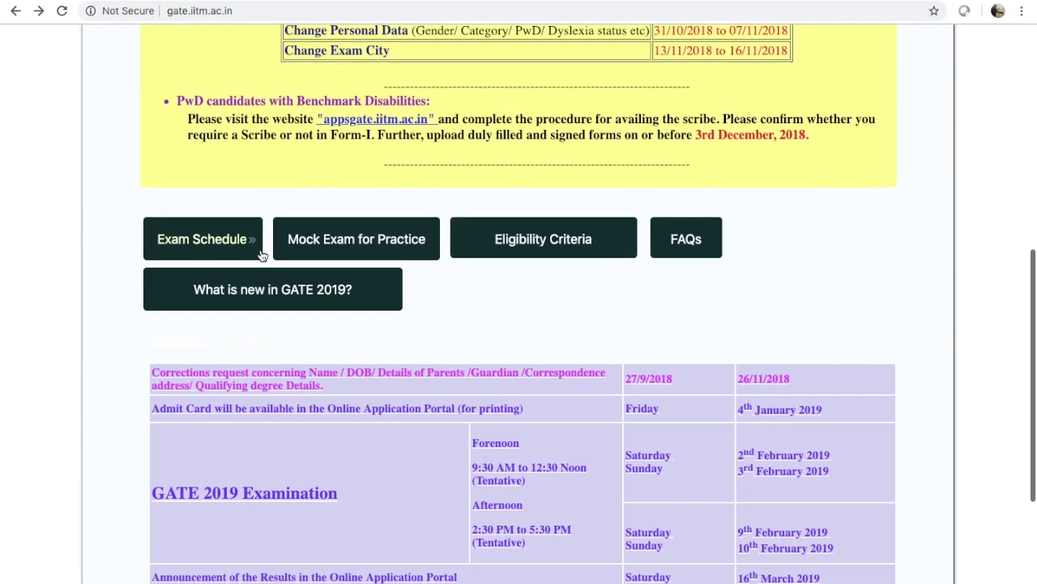
{"action": "left_click", "coordinate": [354, 275]}
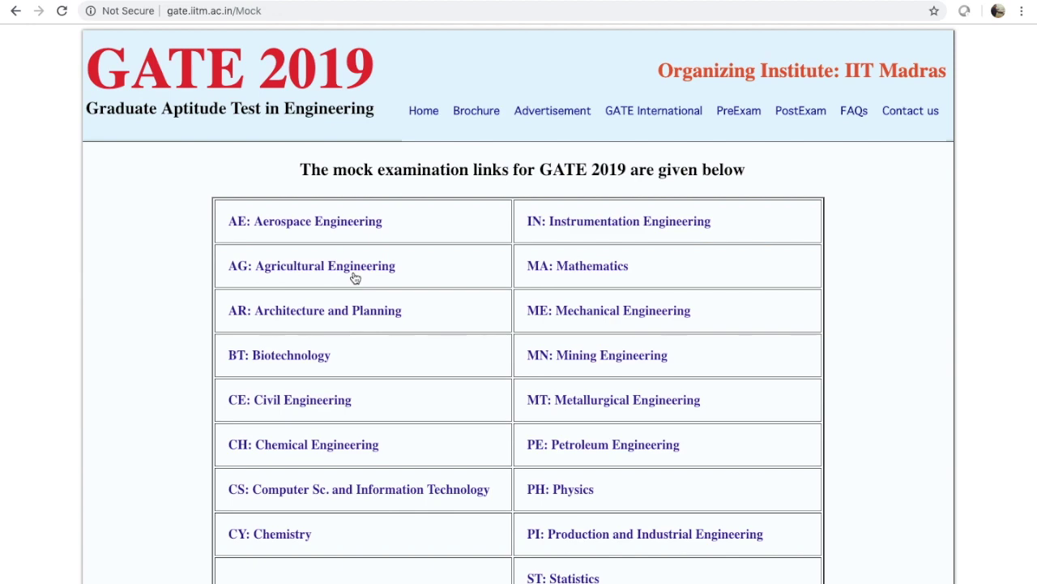
Open the CY: Chemistry mock examination and sign in with the prefilled login details
{"action": "scroll", "coordinate": [354, 278], "scroll_direction": "down", "scroll_amount": 5}
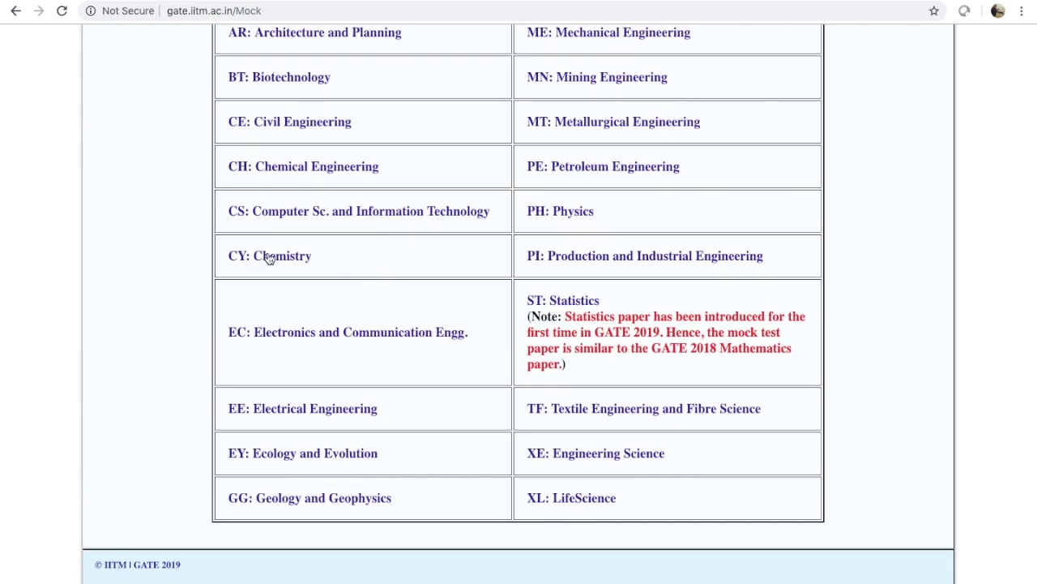
{"action": "left_click", "coordinate": [270, 256]}
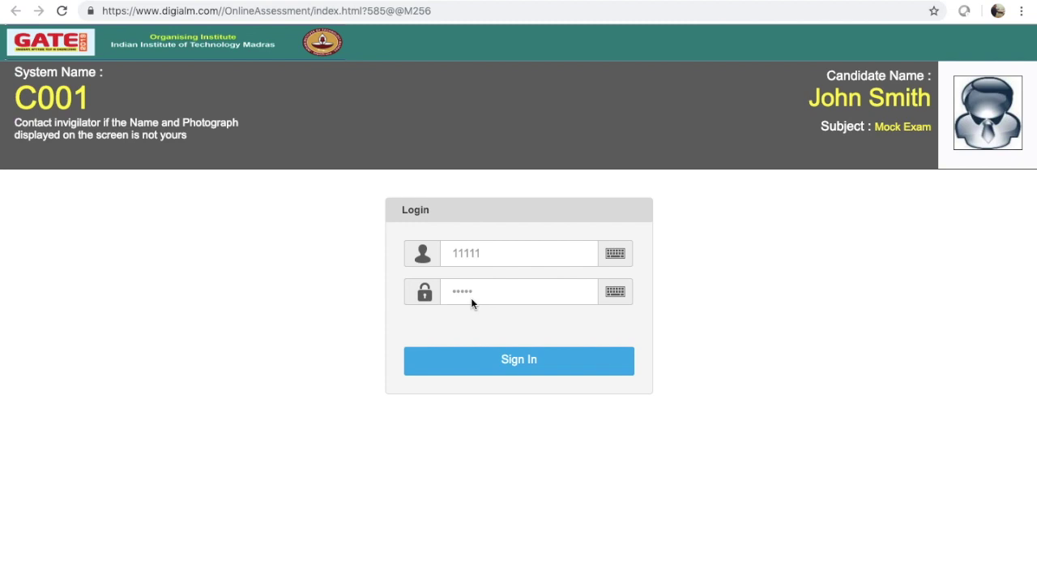
{"action": "left_click", "coordinate": [519, 365]}
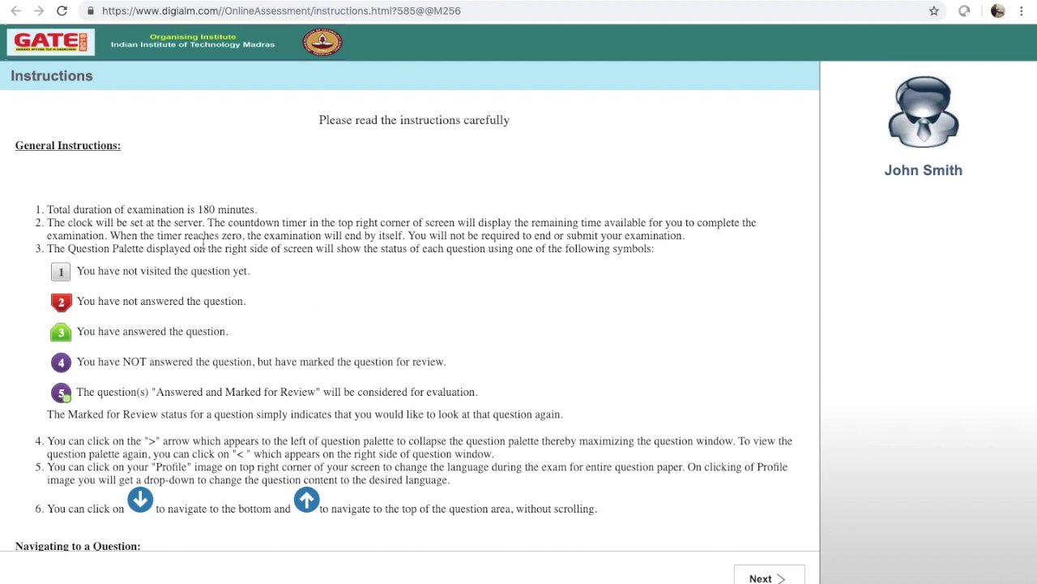
Read the general exam instructions, from the question palette symbols through answering questions, navigating sections and zooming images
{"action": "scroll", "coordinate": [204, 241], "scroll_direction": "down", "scroll_amount": 3}
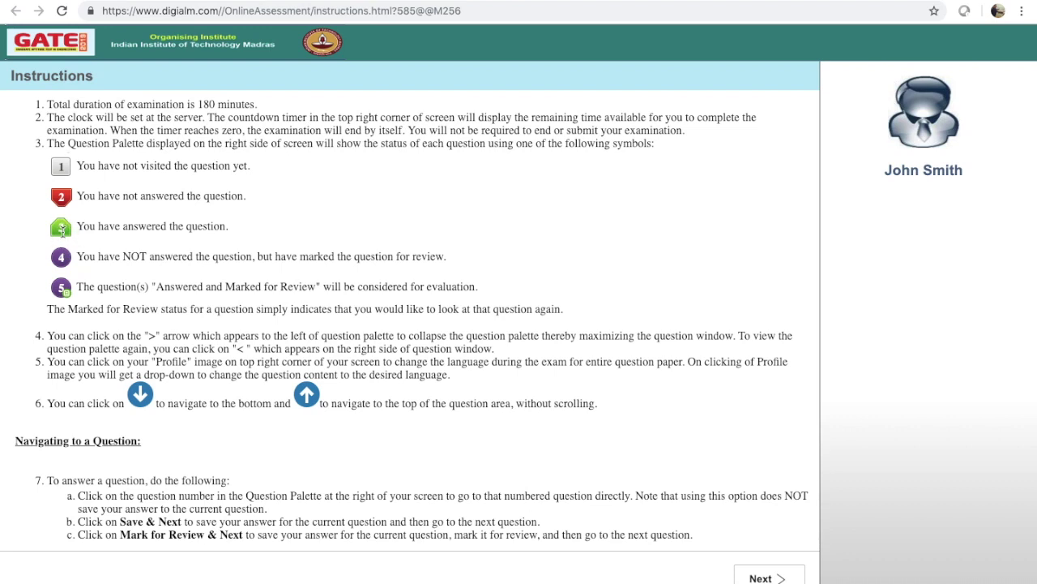
{"action": "scroll", "coordinate": [62, 230], "scroll_direction": "down", "scroll_amount": 1}
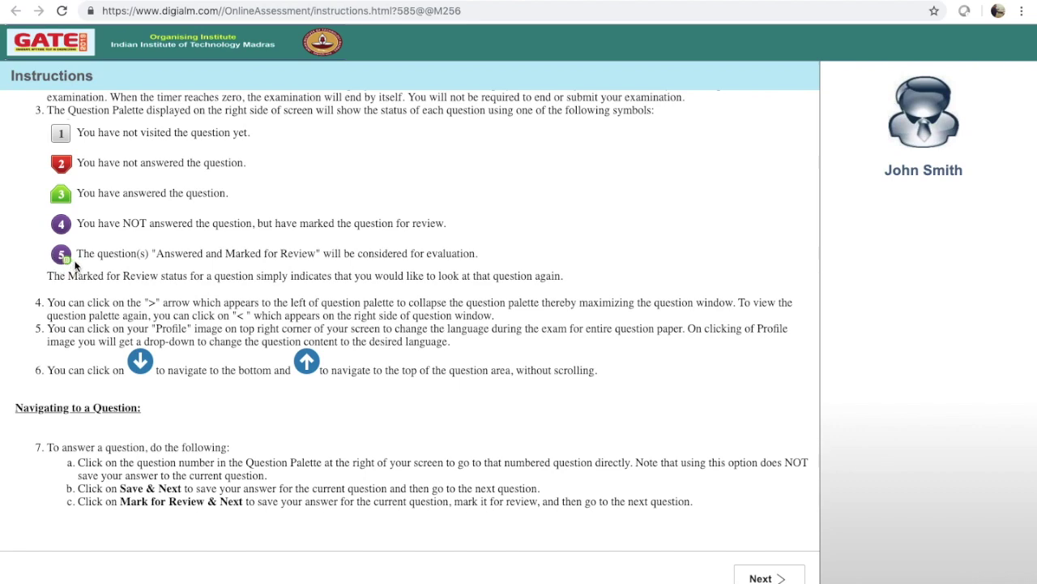
{"action": "scroll", "coordinate": [205, 346], "scroll_direction": "down", "scroll_amount": 5}
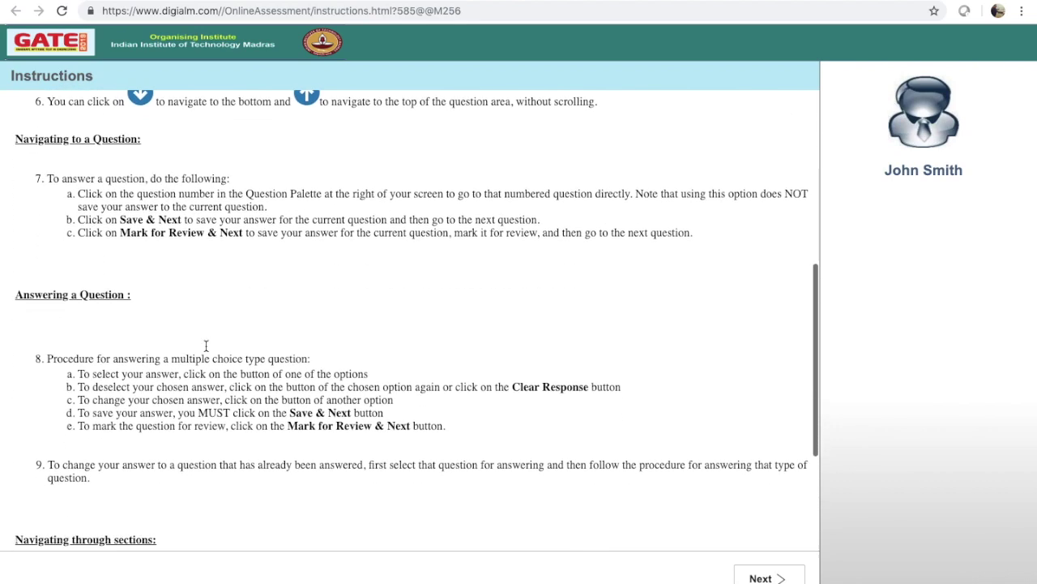
{"action": "scroll", "coordinate": [206, 346], "scroll_direction": "down", "scroll_amount": 2}
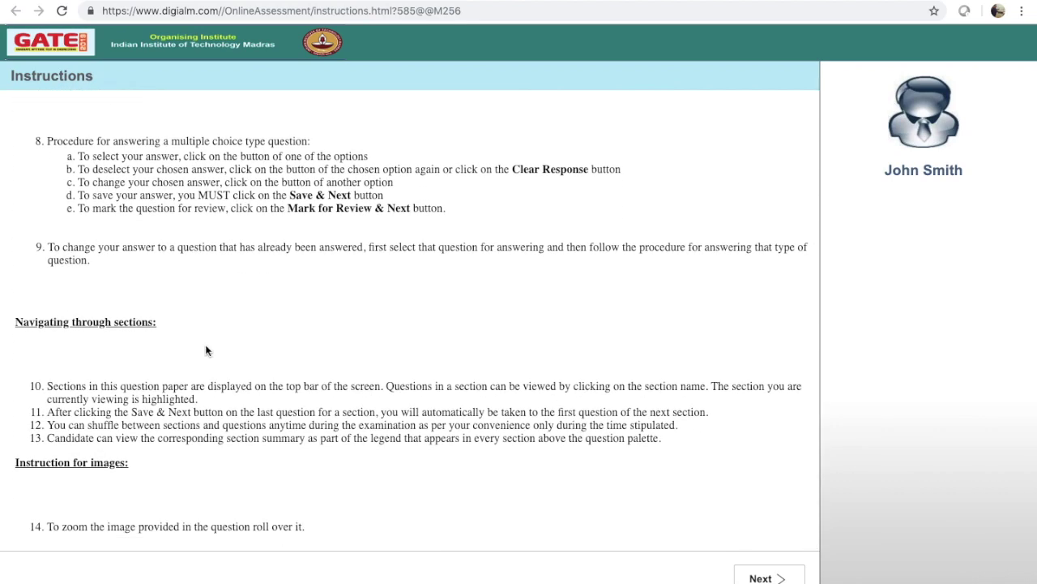
{"action": "scroll", "coordinate": [206, 350], "scroll_direction": "up", "scroll_amount": 7}
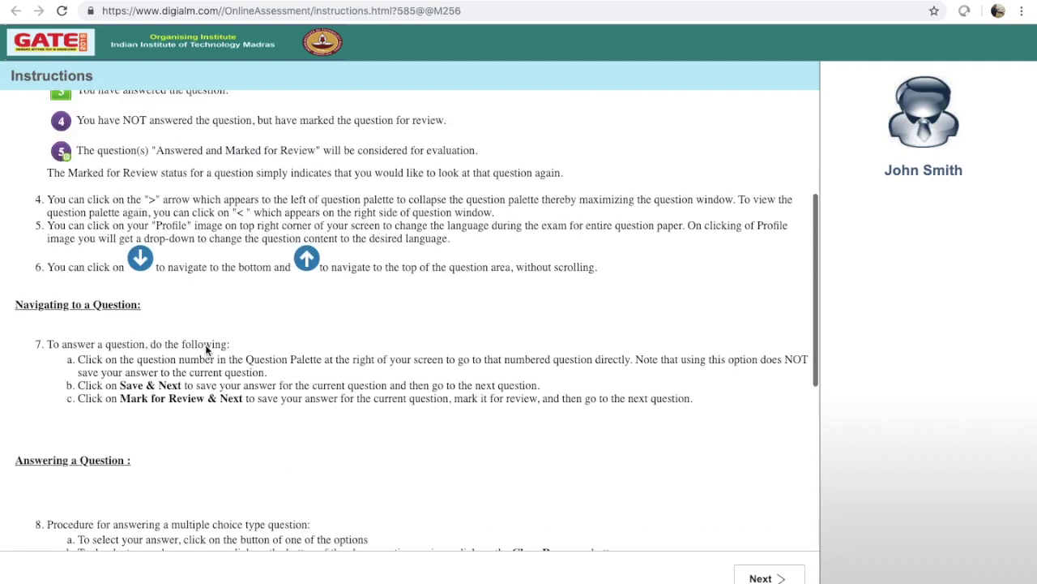
{"action": "scroll", "coordinate": [206, 350], "scroll_direction": "down", "scroll_amount": 3}
{"action": "scroll", "coordinate": [206, 350], "scroll_direction": "down", "scroll_amount": 5}
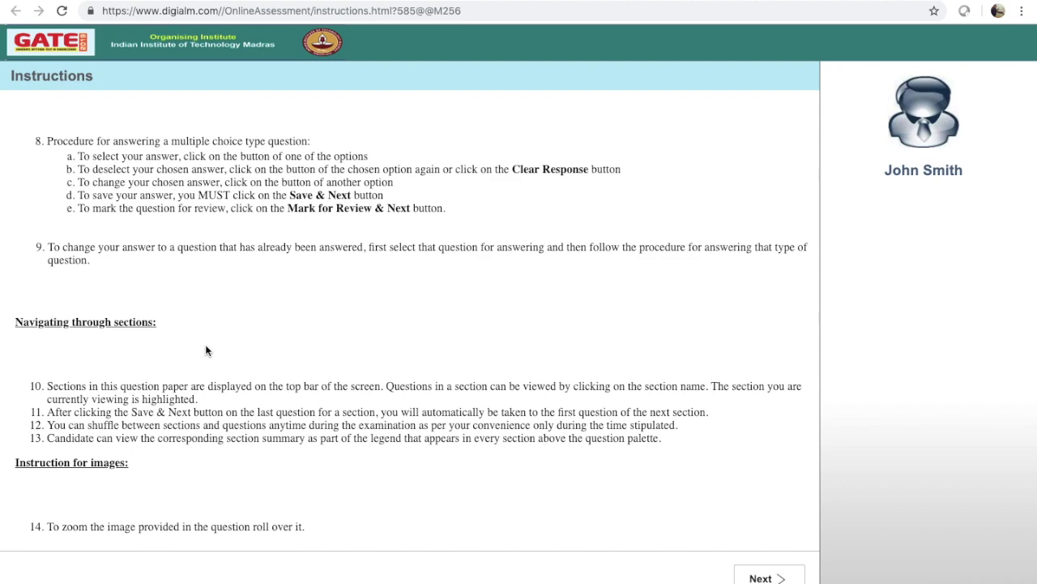
{"action": "scroll", "coordinate": [186, 403], "scroll_direction": "up", "scroll_amount": 1}
{"action": "scroll", "coordinate": [186, 402], "scroll_direction": "down", "scroll_amount": 1}
Continue to the other important instructions, accept the declaration and begin the mock exam
{"action": "left_click", "coordinate": [768, 577]}
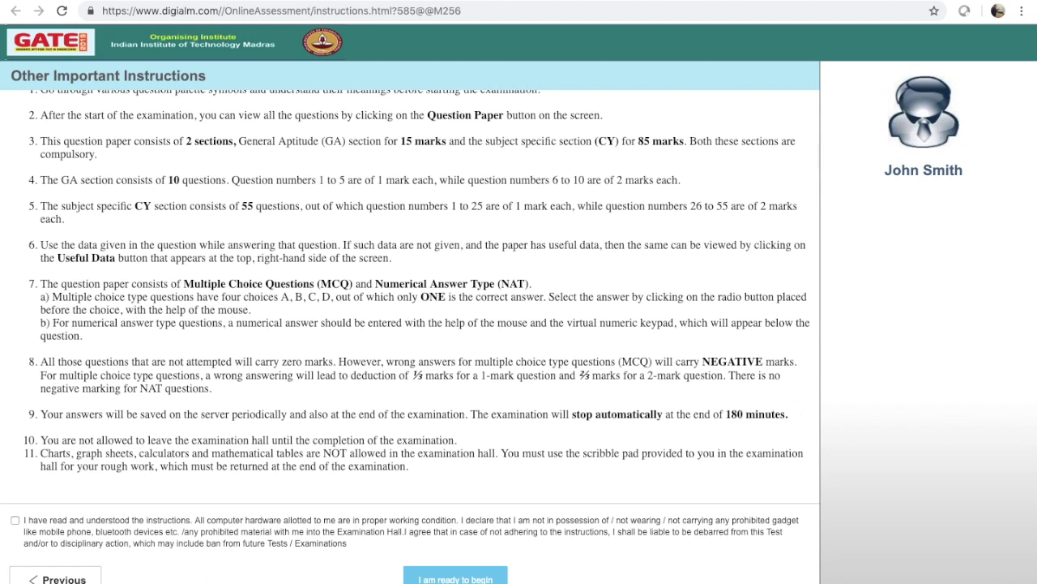
{"action": "left_click", "coordinate": [15, 523]}
{"action": "left_click", "coordinate": [451, 580]}
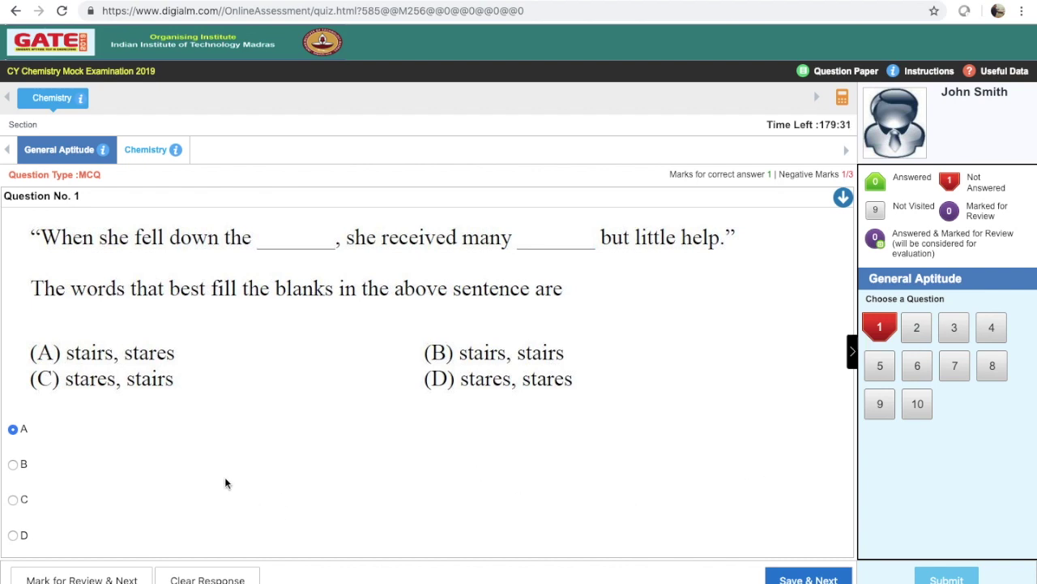
Visit General Aptitude question 2, return to question 1, and save option A as its answer
{"action": "left_click", "coordinate": [923, 330]}
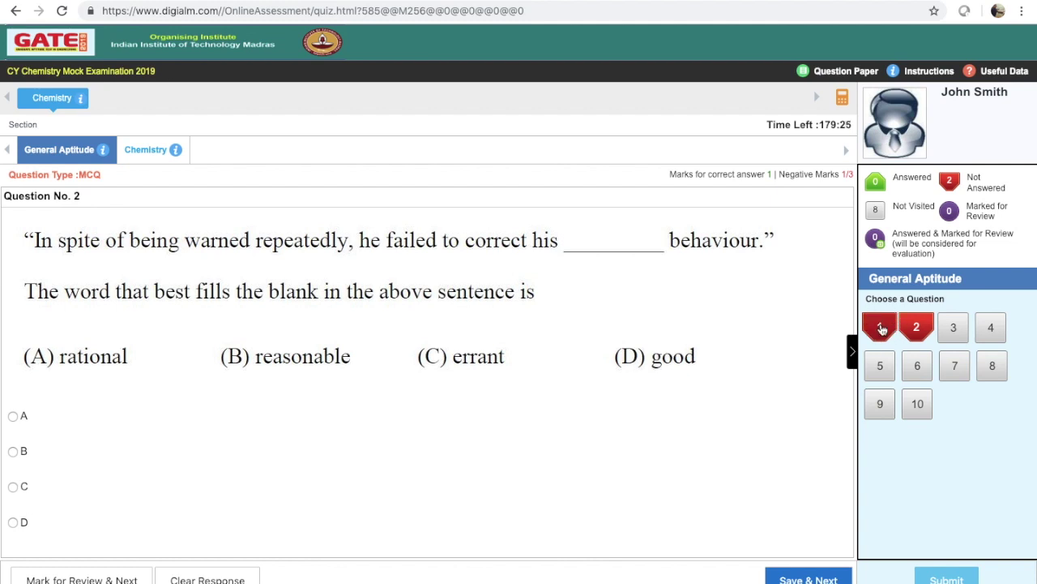
{"action": "left_click", "coordinate": [882, 329]}
{"action": "left_click", "coordinate": [14, 429]}
{"action": "left_click", "coordinate": [798, 577]}
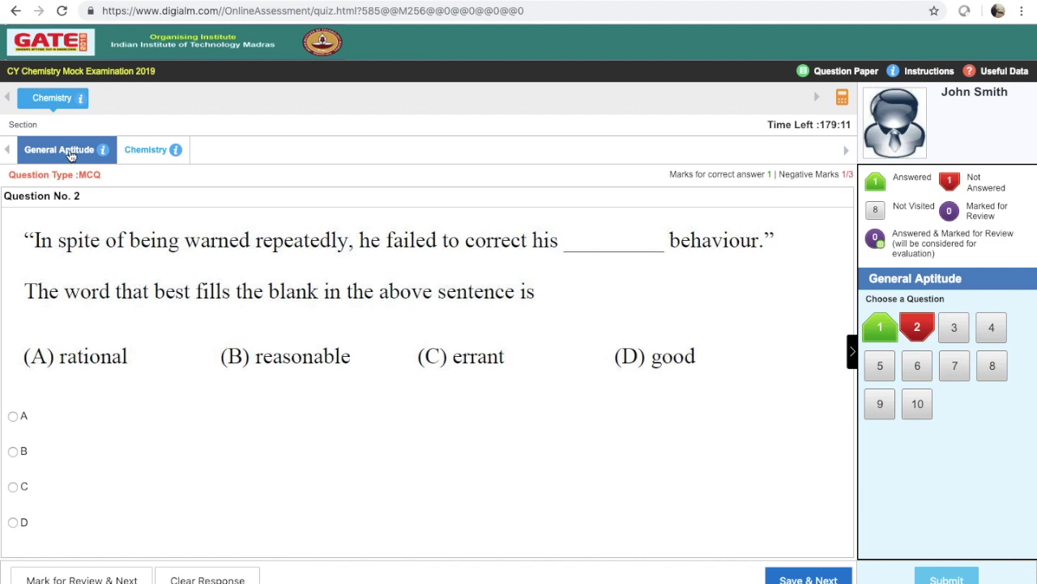
View question 1 of the Chemistry section and return to the General Aptitude section
{"action": "left_click", "coordinate": [147, 157]}
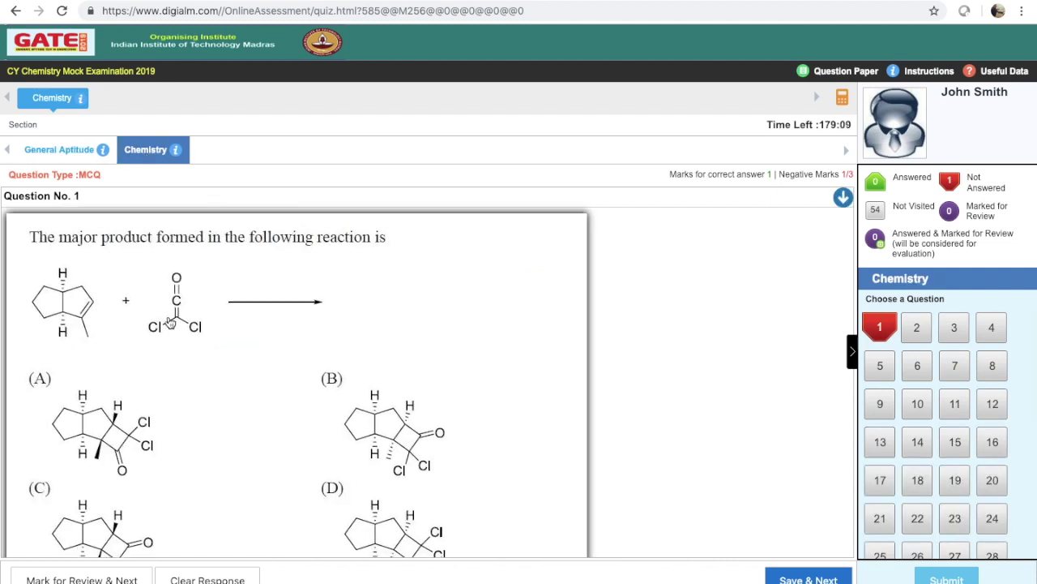
{"action": "scroll", "coordinate": [167, 319], "scroll_direction": "down", "scroll_amount": 3}
{"action": "scroll", "coordinate": [142, 319], "scroll_direction": "up", "scroll_amount": 3}
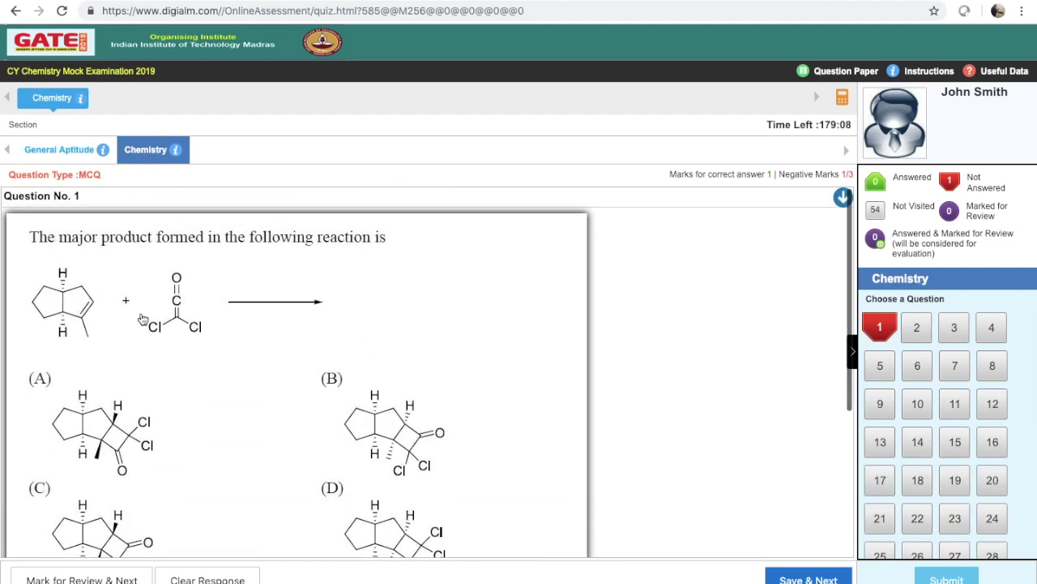
{"action": "left_click", "coordinate": [53, 152]}
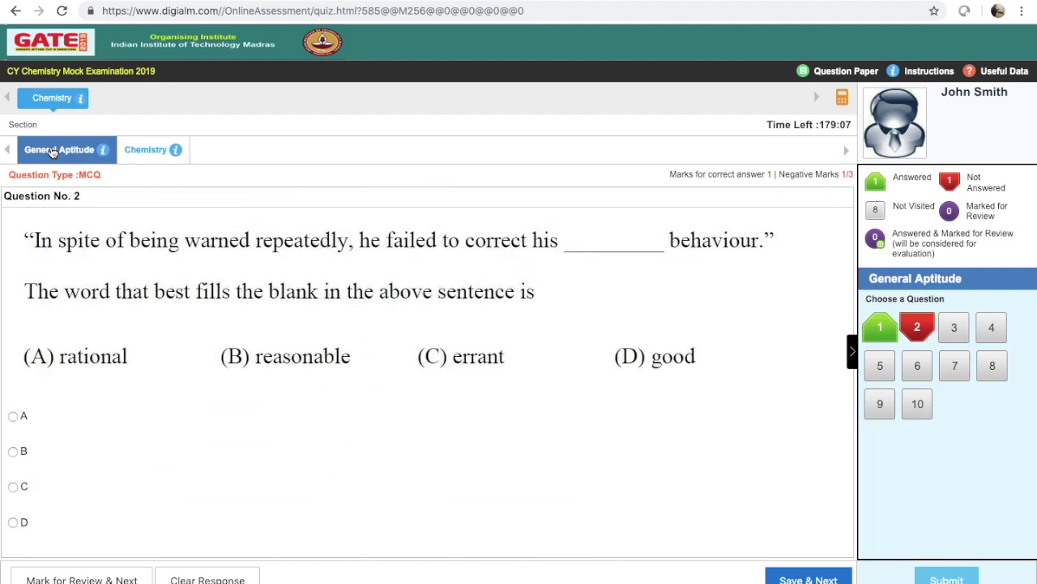
Browse the full question paper across the General Aptitude and Chemistry questions and close it
{"action": "left_click", "coordinate": [846, 72]}
{"action": "scroll", "coordinate": [706, 275], "scroll_direction": "down", "scroll_amount": 15}
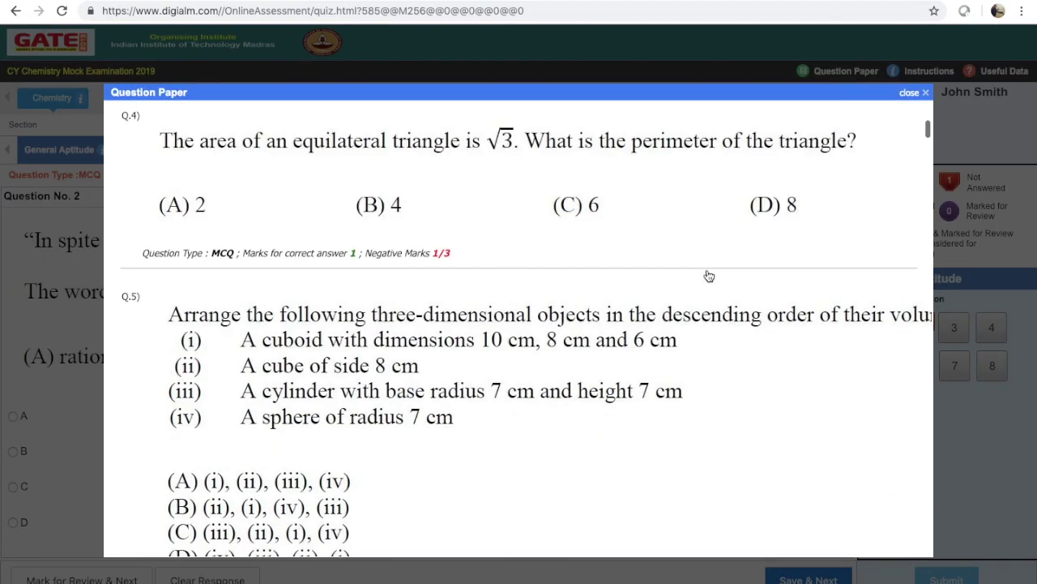
{"action": "scroll", "coordinate": [708, 275], "scroll_direction": "down", "scroll_amount": 20}
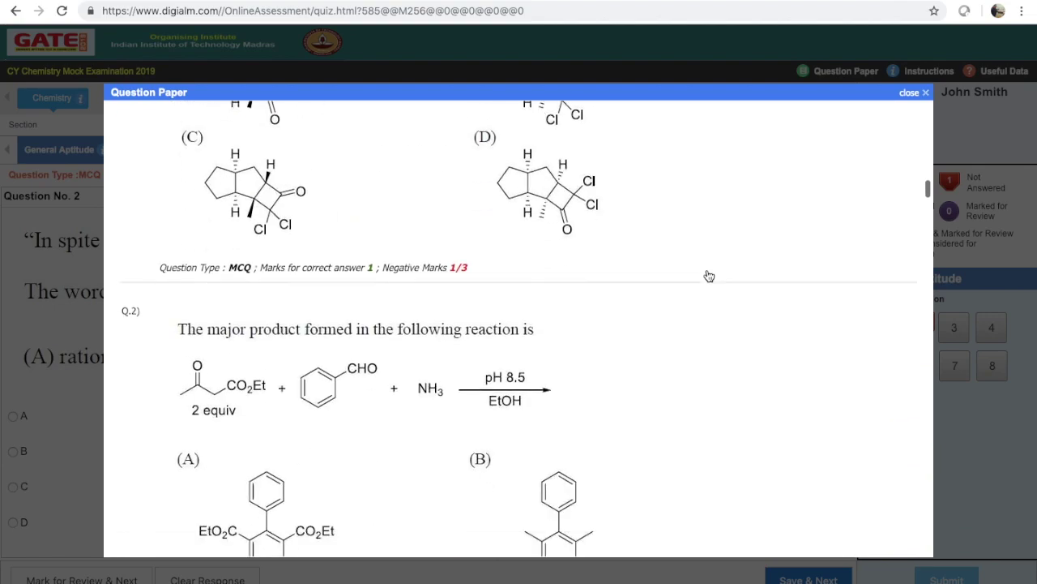
{"action": "scroll", "coordinate": [707, 275], "scroll_direction": "down", "scroll_amount": 20}
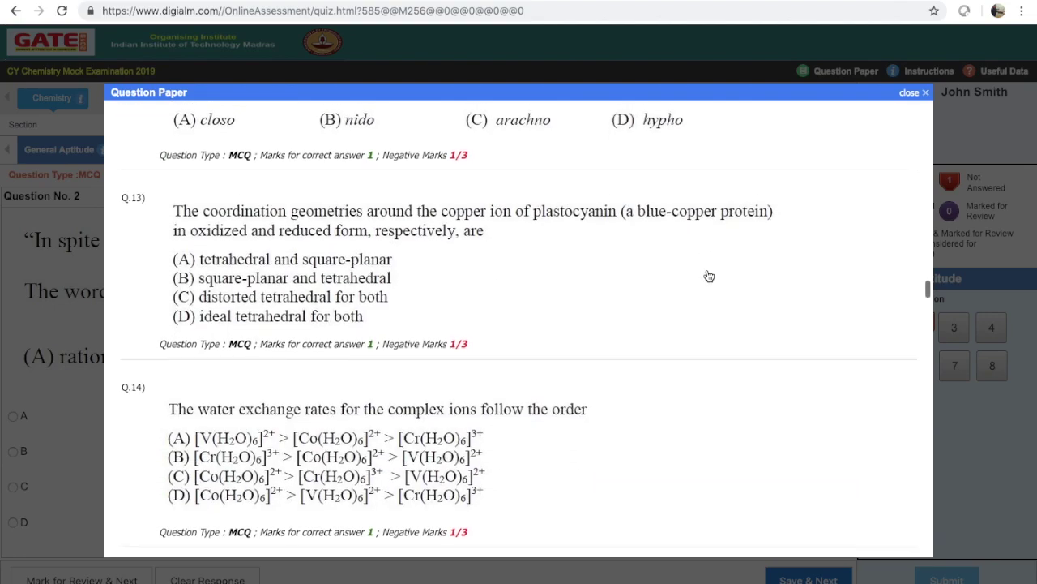
{"action": "left_click", "coordinate": [915, 97]}
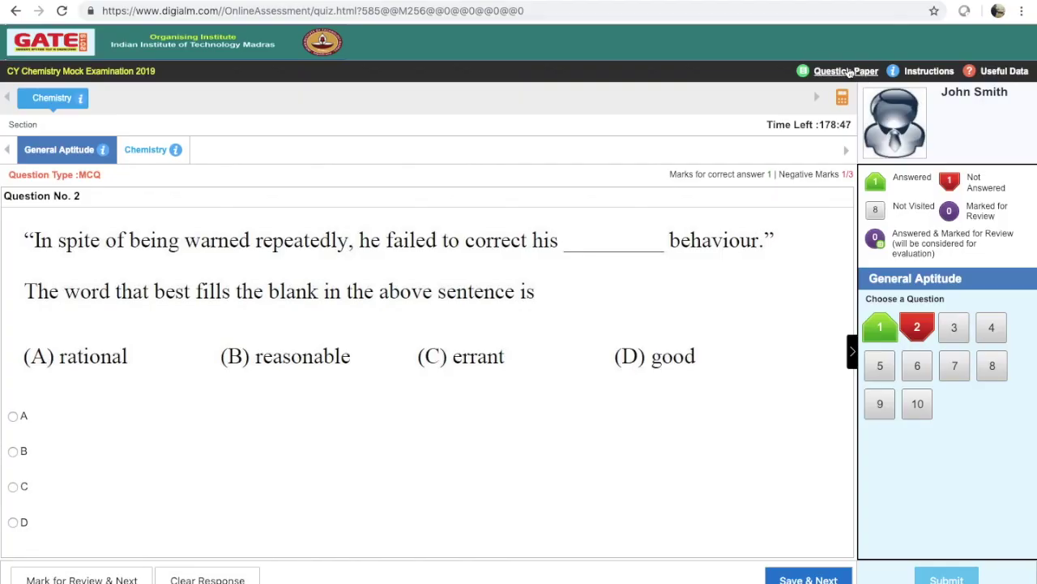
Review the exam instructions from within the running test and close them
{"action": "left_click", "coordinate": [936, 73]}
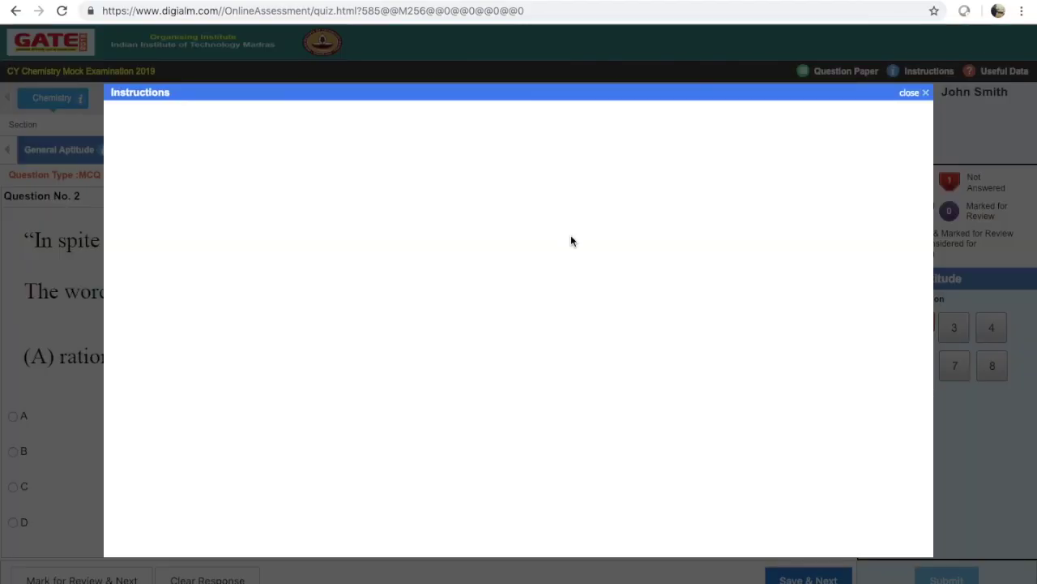
{"action": "scroll", "coordinate": [516, 266], "scroll_direction": "down", "scroll_amount": 15}
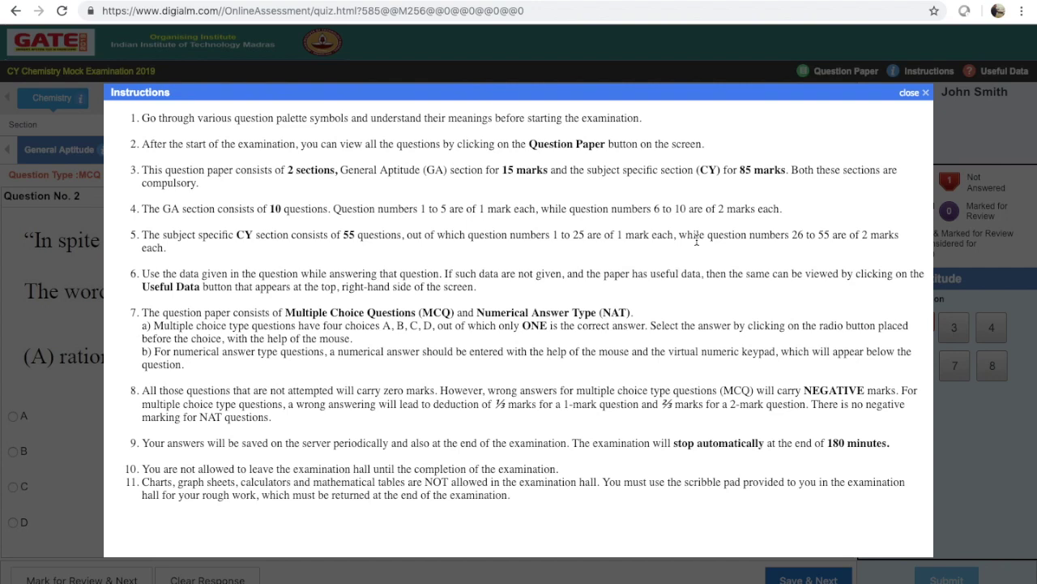
{"action": "scroll", "coordinate": [697, 235], "scroll_direction": "up", "scroll_amount": 15}
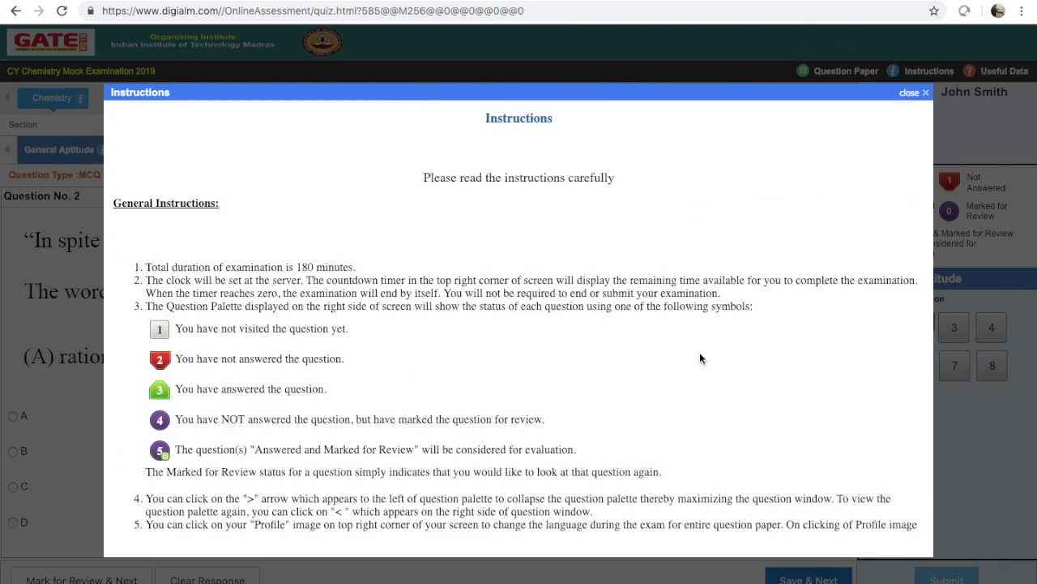
{"action": "left_click", "coordinate": [911, 93]}
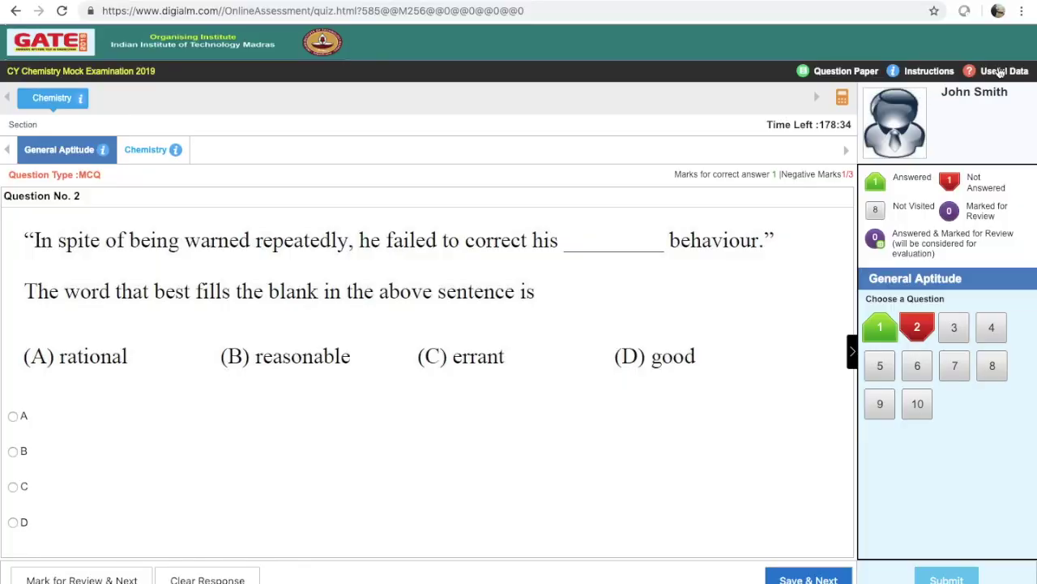
Review the constants listed in Useful Data and display the list in full screen
{"action": "left_click", "coordinate": [1005, 73]}
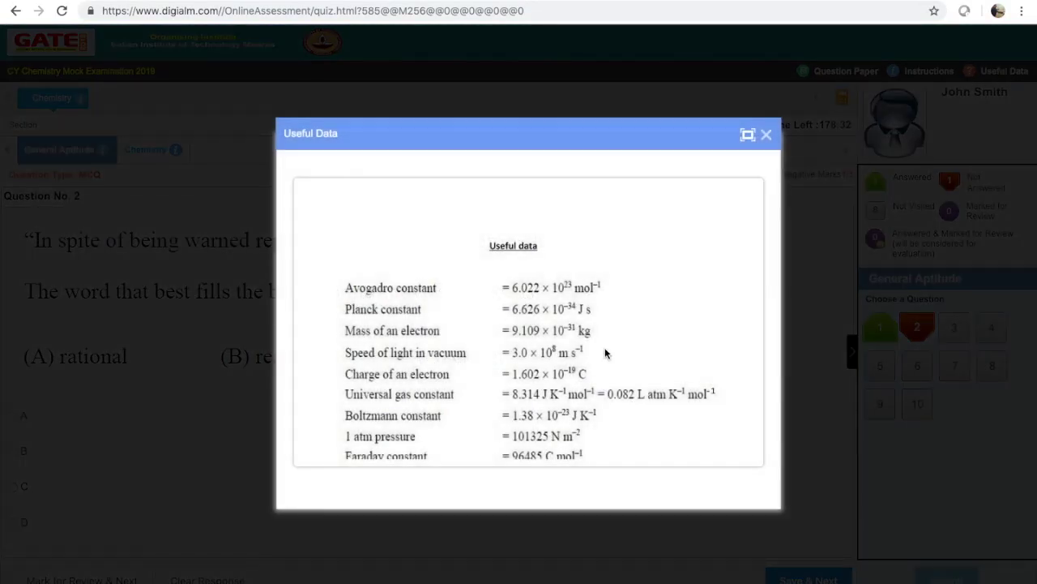
{"action": "scroll", "coordinate": [458, 360], "scroll_direction": "down", "scroll_amount": 2}
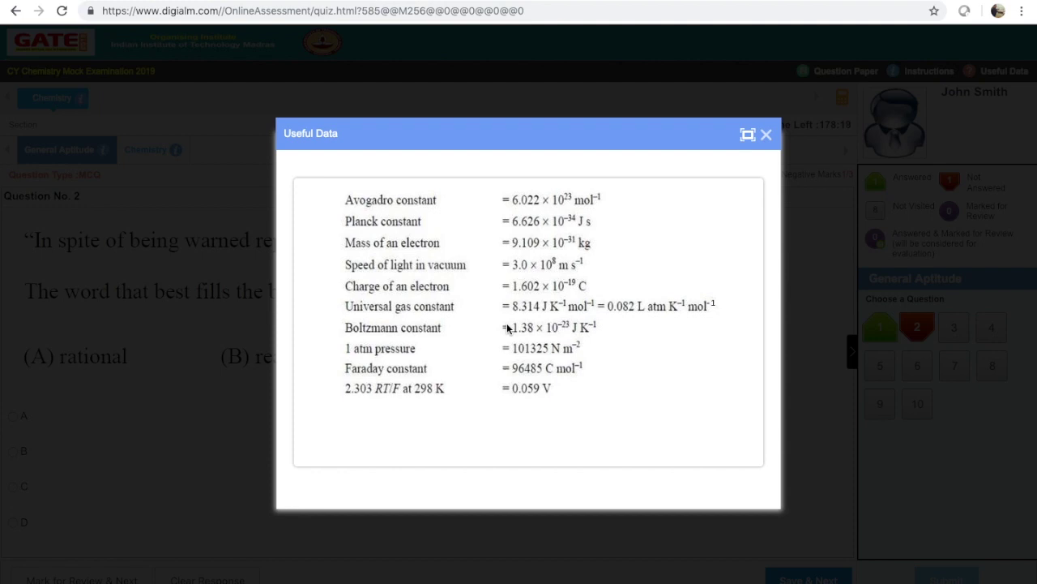
{"action": "scroll", "coordinate": [506, 328], "scroll_direction": "up", "scroll_amount": 2}
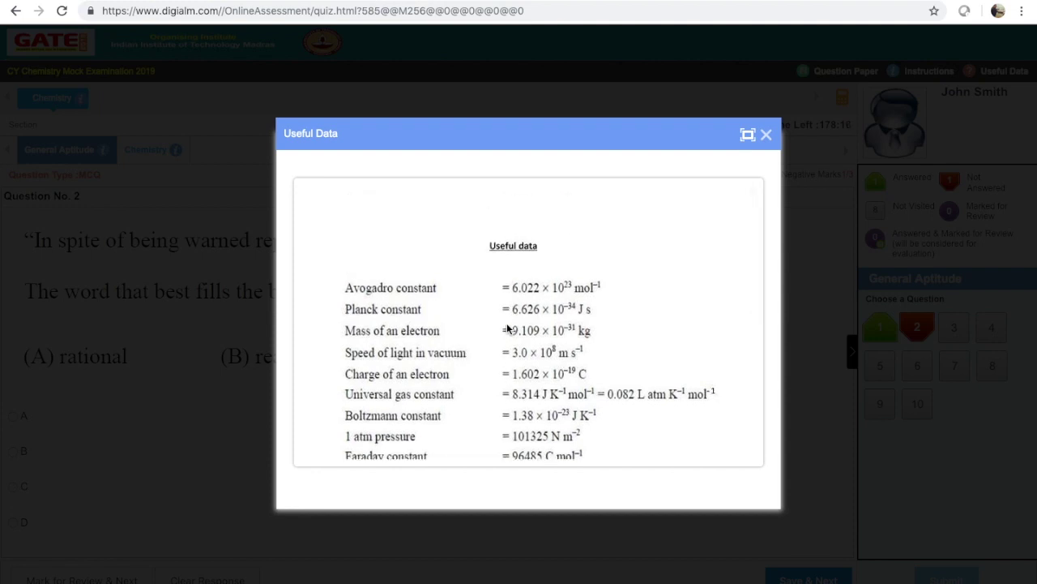
{"action": "scroll", "coordinate": [506, 327], "scroll_direction": "down", "scroll_amount": 2}
{"action": "left_click", "coordinate": [766, 136]}
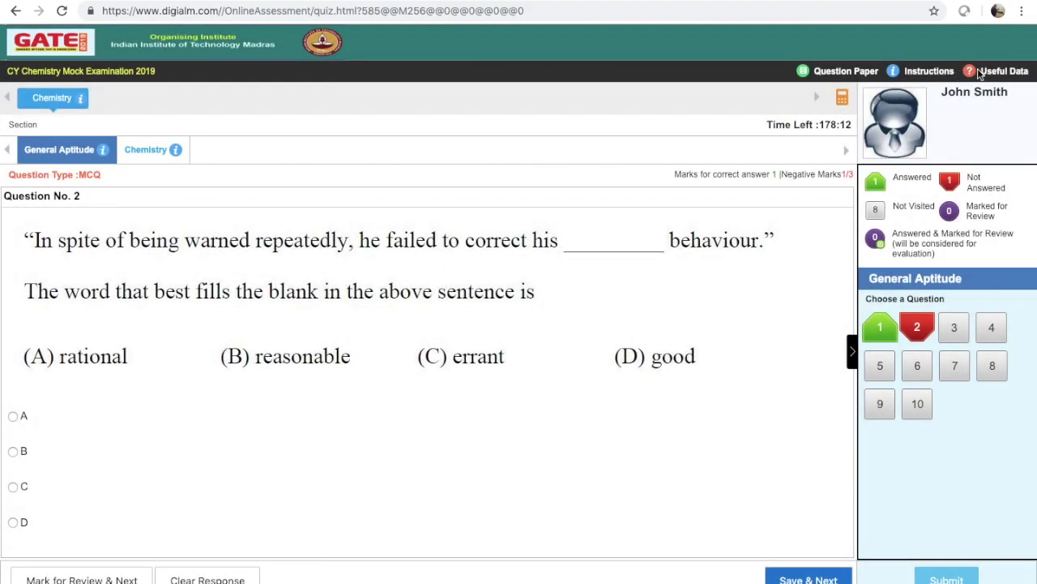
{"action": "left_click", "coordinate": [999, 73]}
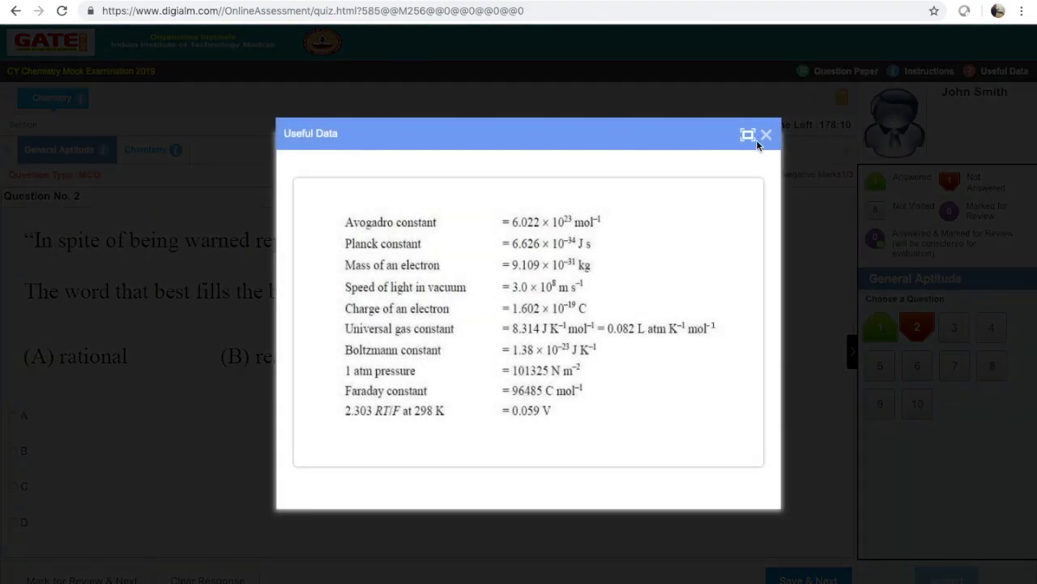
{"action": "left_click", "coordinate": [747, 135]}
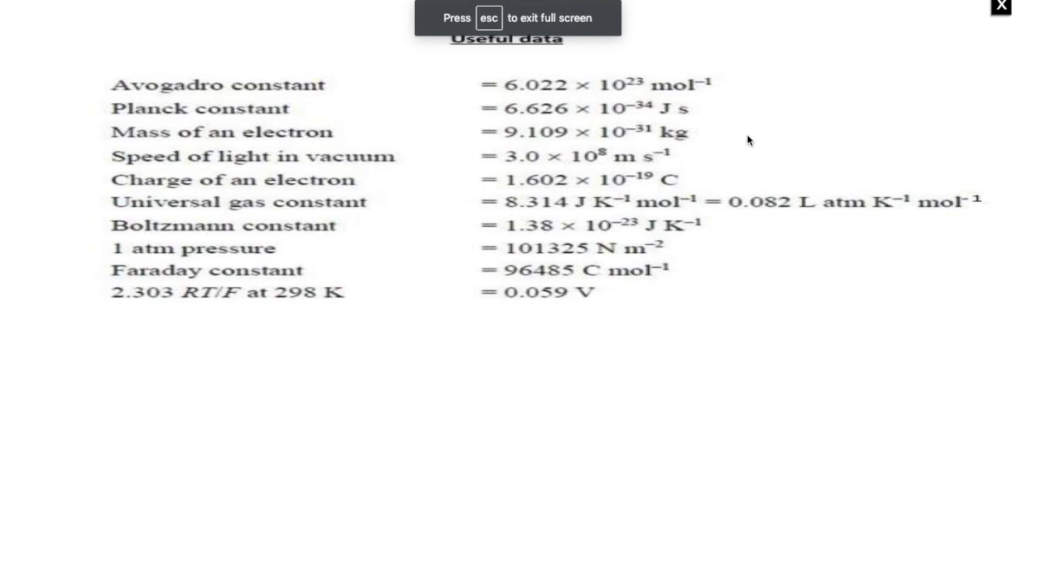
Exit the full-screen constants list, close Useful Data and open the scientific calculator
{"action": "key", "text": "Escape"}
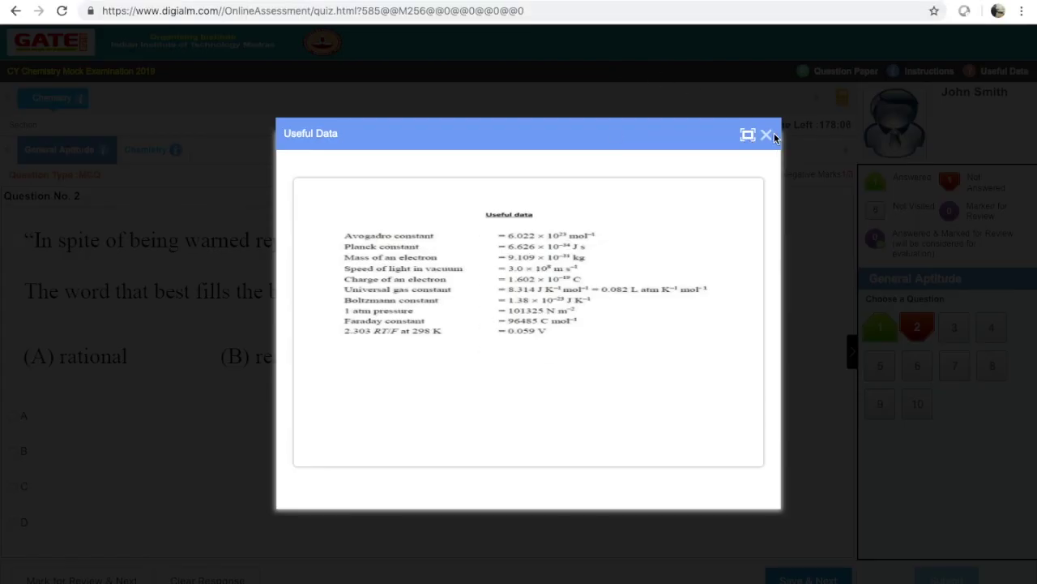
{"action": "left_click", "coordinate": [767, 135]}
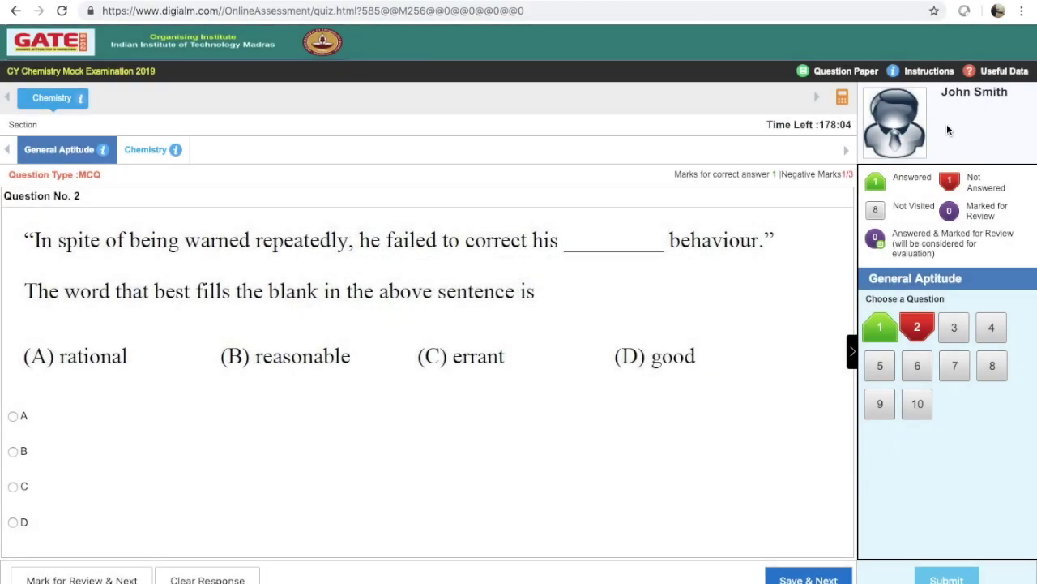
{"action": "left_click", "coordinate": [843, 100]}
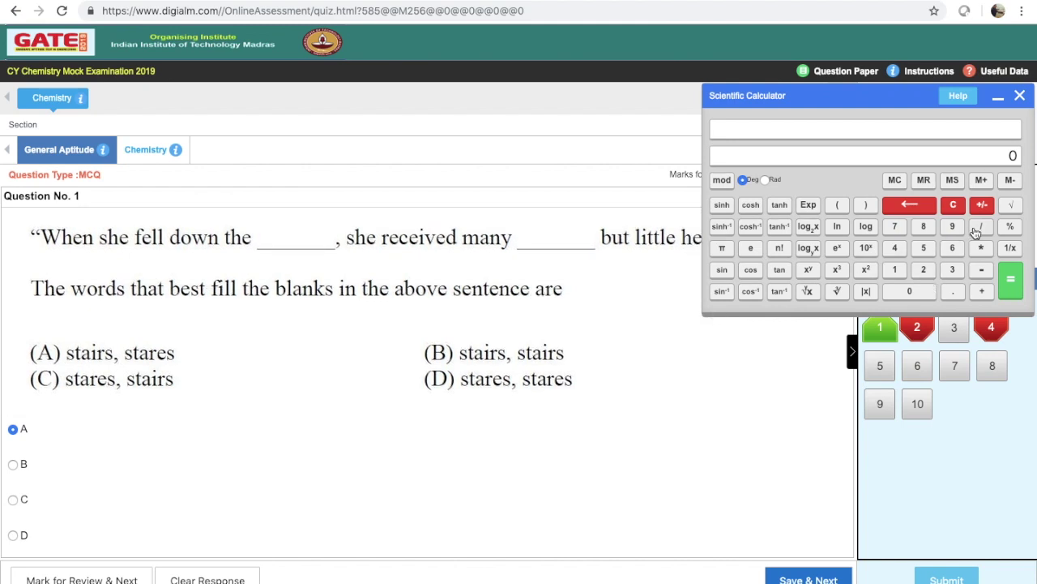
Calculate the square of 2 and the cube of 5, clearing the calculator after each
{"action": "left_click", "coordinate": [924, 270]}
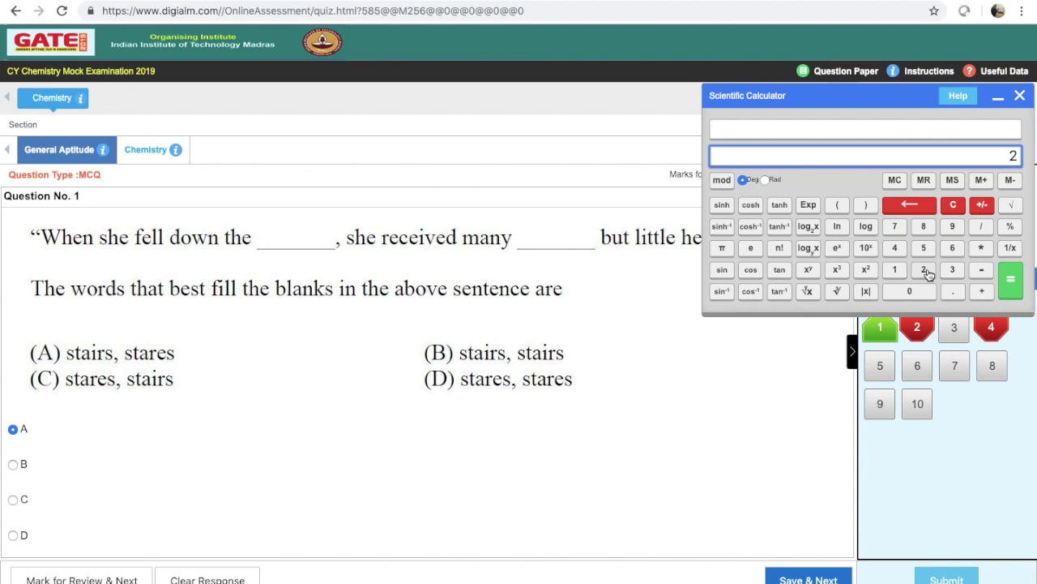
{"action": "left_click", "coordinate": [866, 270]}
{"action": "left_click", "coordinate": [953, 206]}
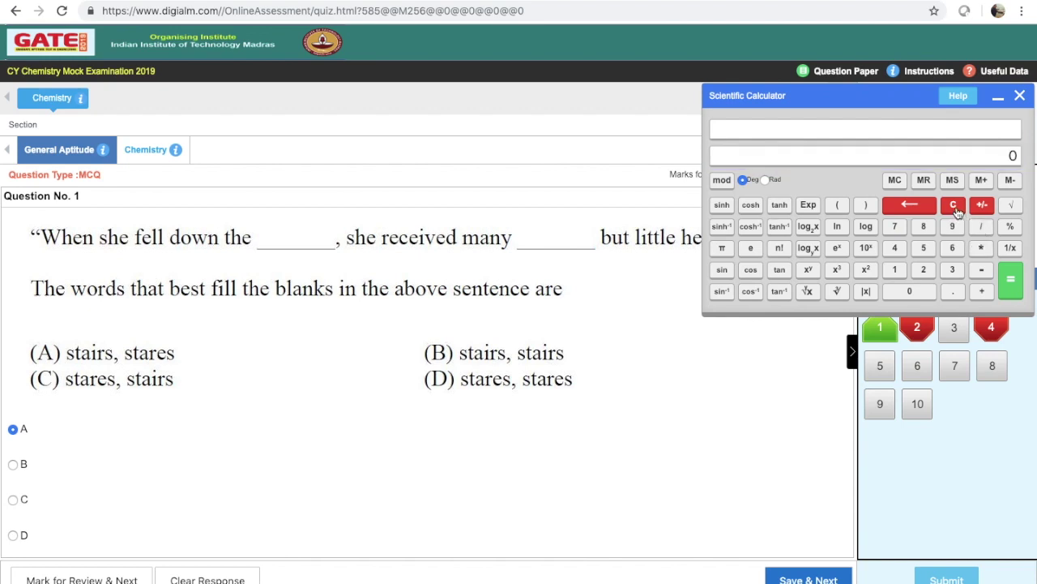
{"action": "left_click", "coordinate": [924, 253]}
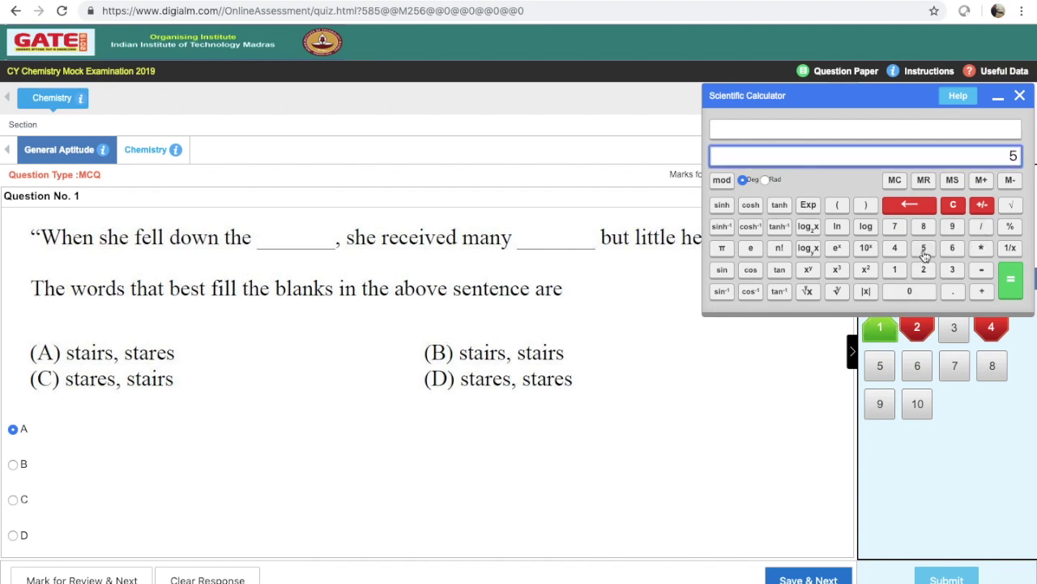
{"action": "left_click", "coordinate": [838, 270]}
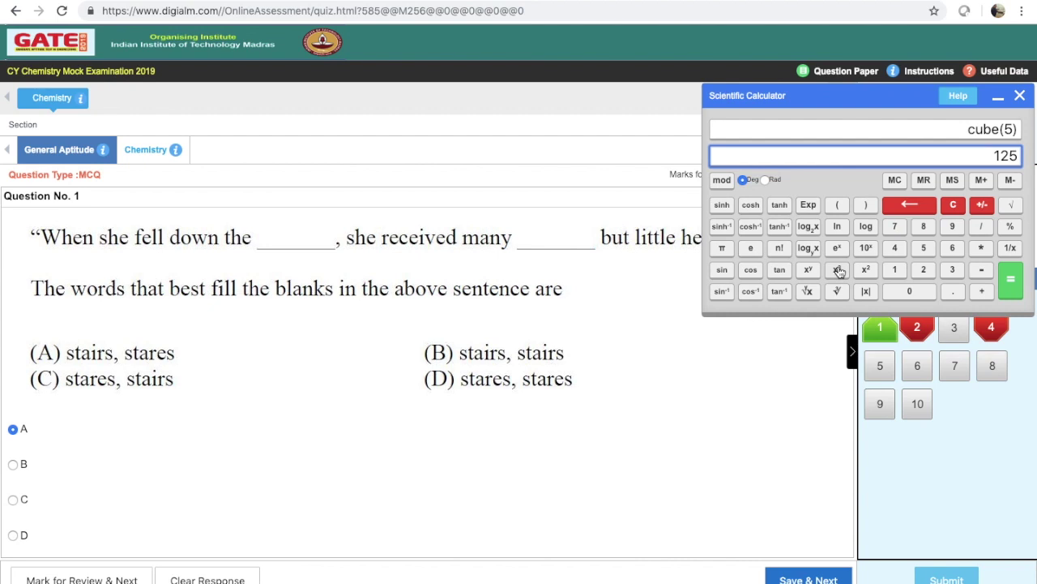
{"action": "left_click", "coordinate": [955, 207]}
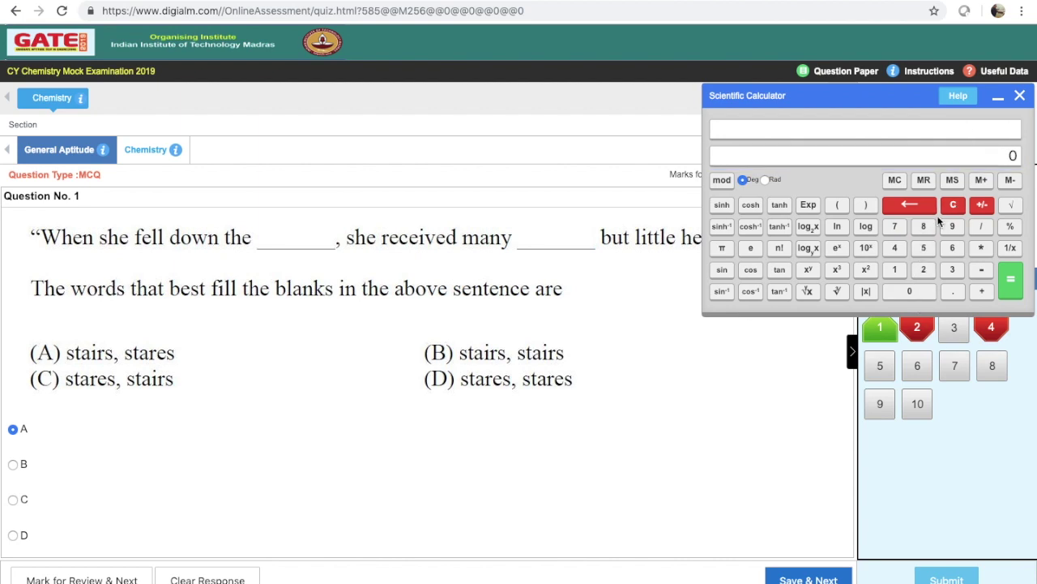
Calculate the base-10 logarithm and the natural logarithm of 8, clearing the calculator after each
{"action": "left_click", "coordinate": [928, 231]}
{"action": "left_click", "coordinate": [867, 231]}
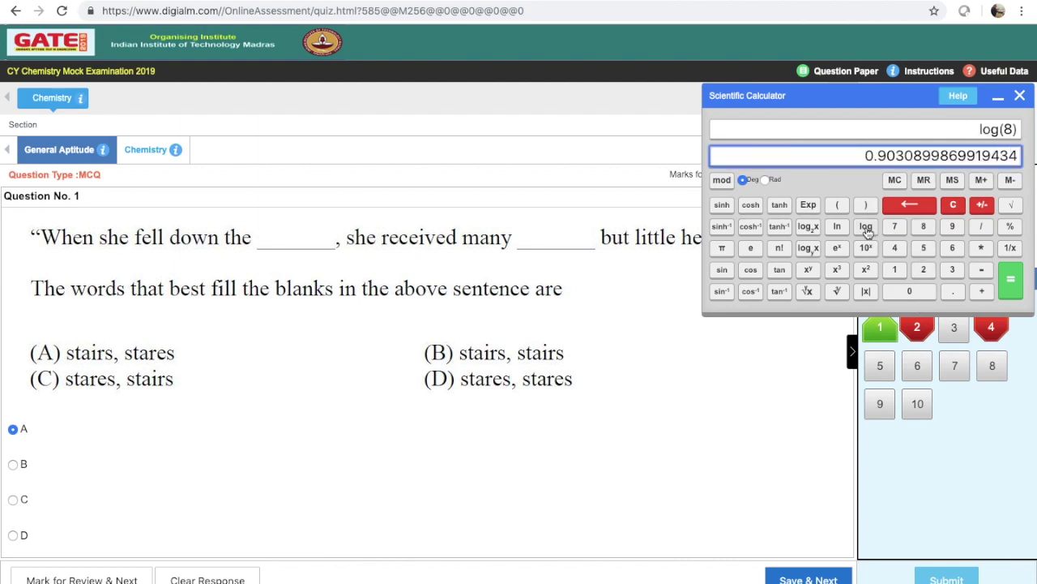
{"action": "left_click", "coordinate": [956, 209]}
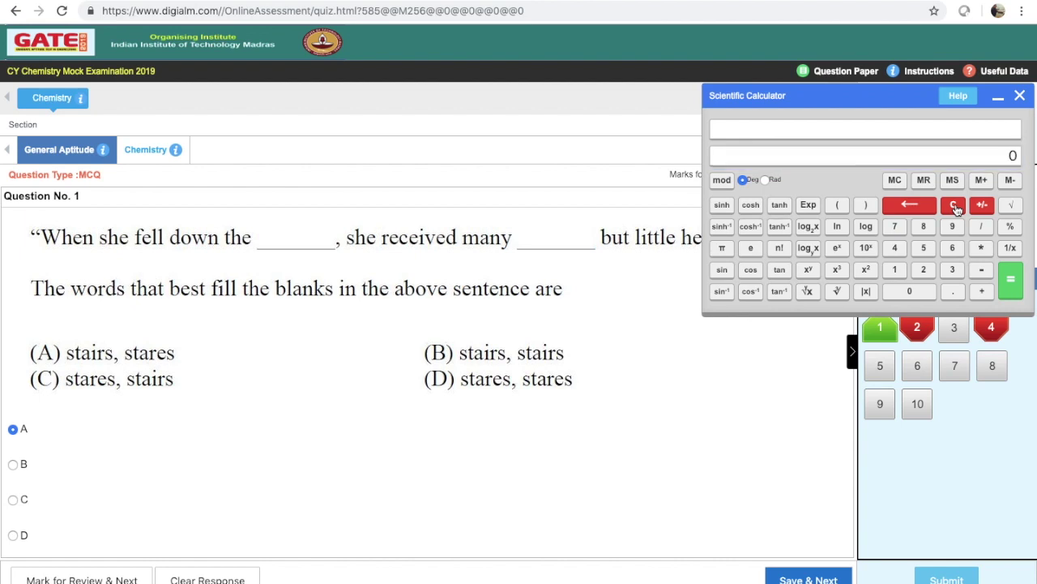
{"action": "left_click", "coordinate": [926, 229]}
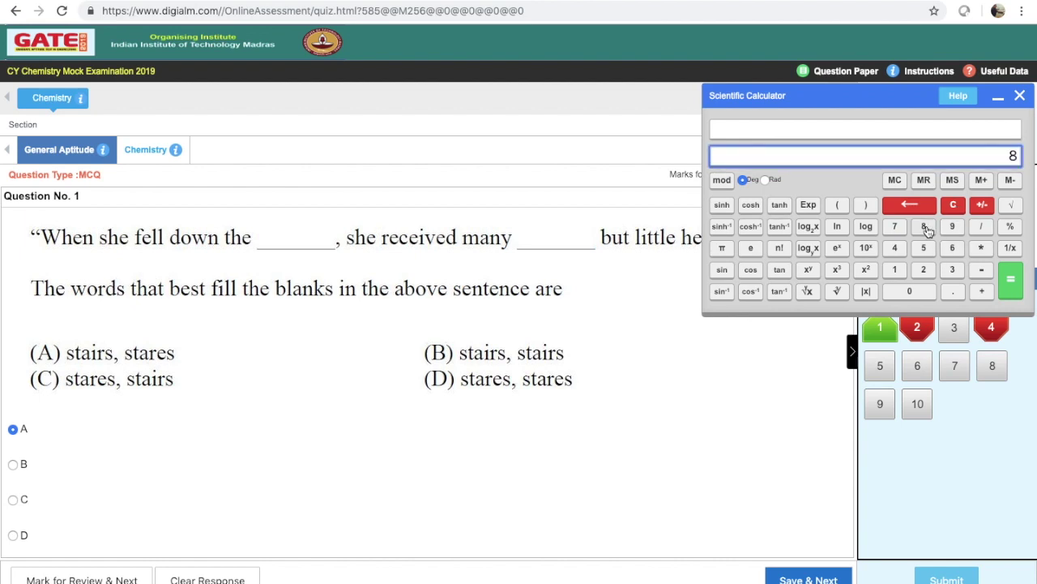
{"action": "left_click", "coordinate": [839, 231]}
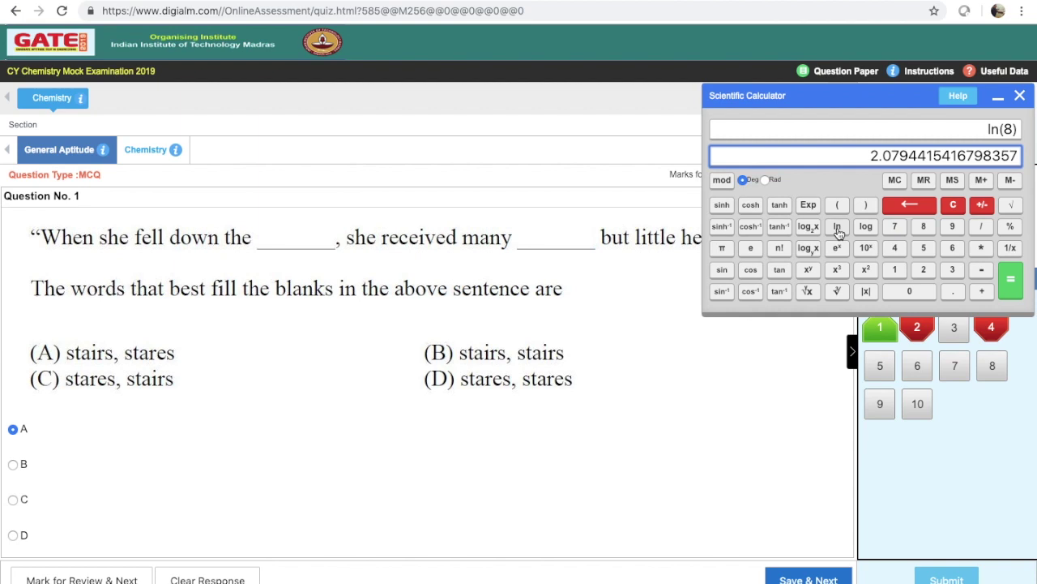
{"action": "left_click", "coordinate": [952, 209]}
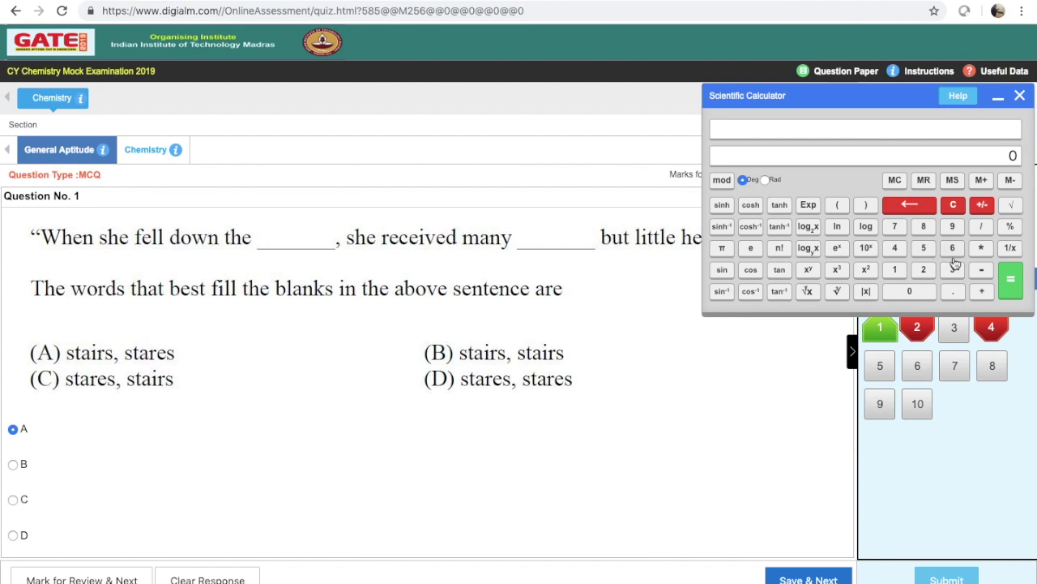
Calculate the square root of 25 and clear the calculator
{"action": "left_click", "coordinate": [923, 271]}
{"action": "left_click", "coordinate": [924, 249]}
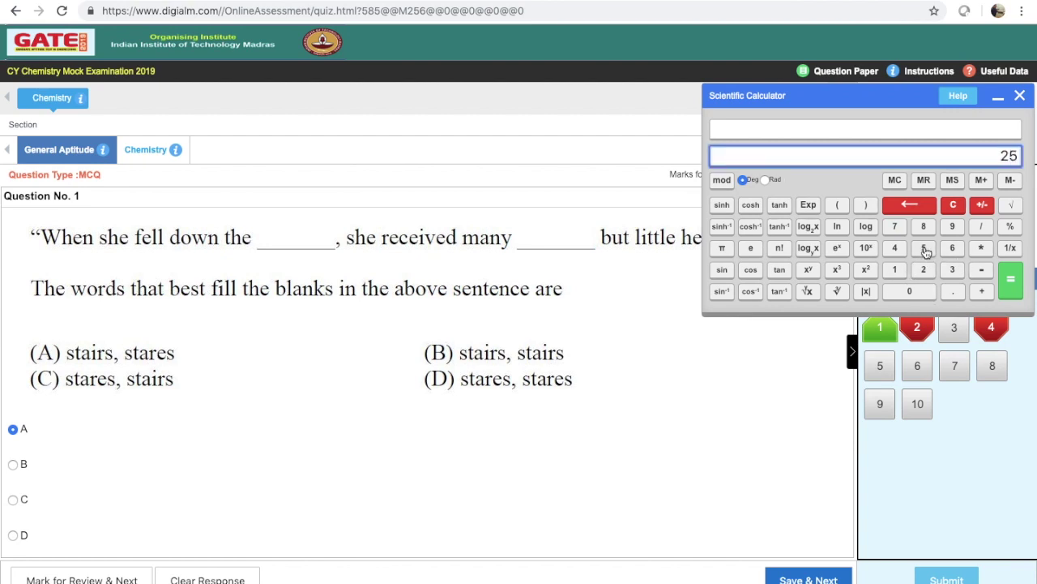
{"action": "left_click", "coordinate": [1018, 206]}
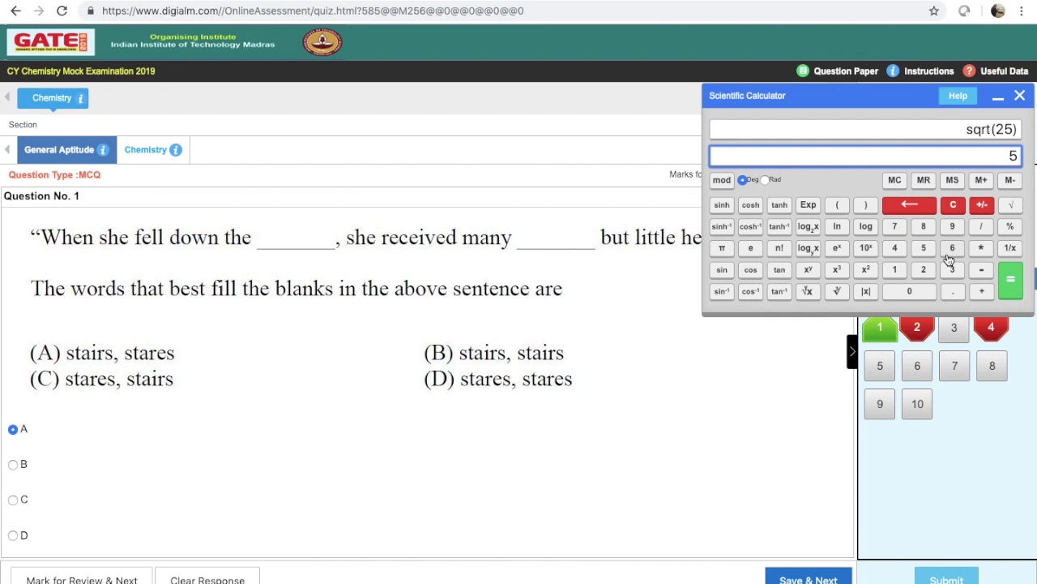
{"action": "left_click", "coordinate": [956, 207]}
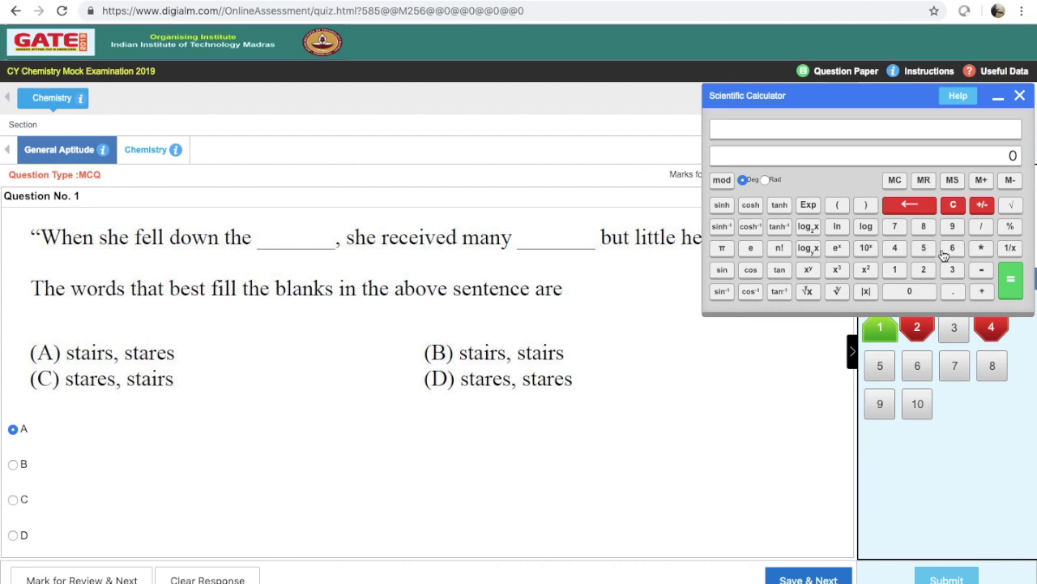
Evaluate the parenthesised square root of 5 plus the square of 5, and clear the calculator
{"action": "left_click", "coordinate": [840, 208]}
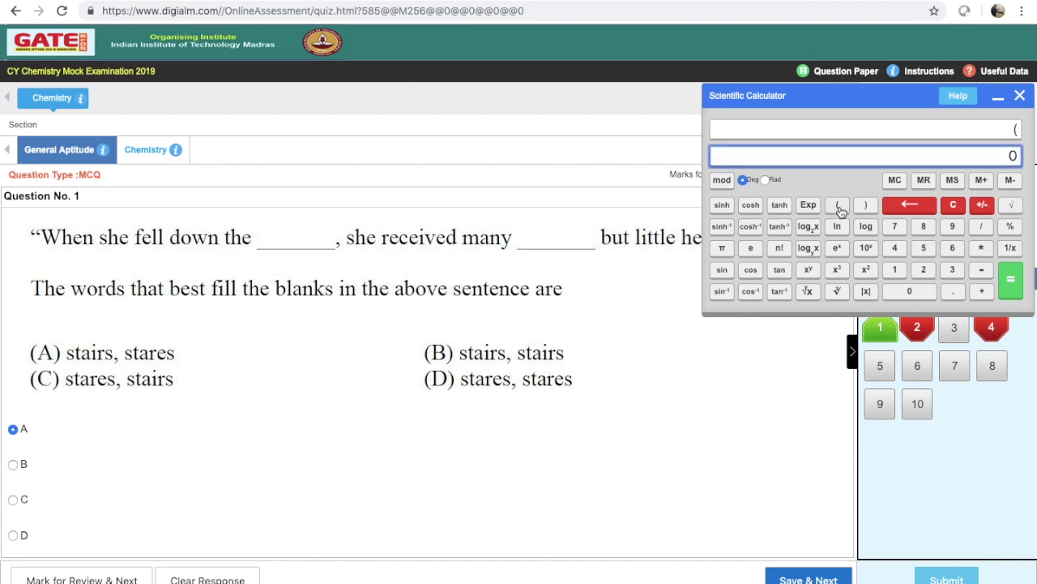
{"action": "left_click", "coordinate": [925, 250]}
{"action": "left_click", "coordinate": [1009, 209]}
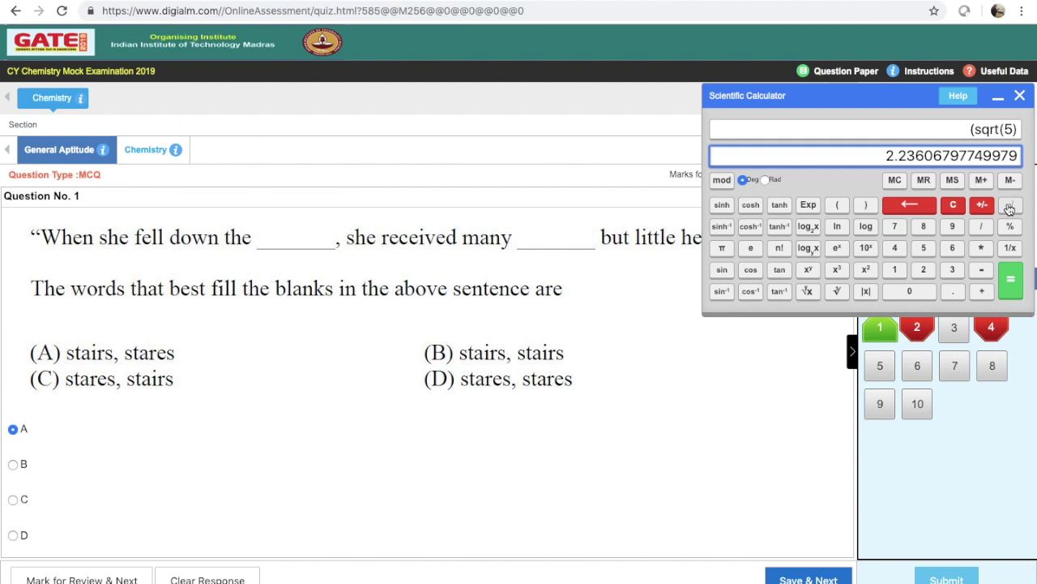
{"action": "left_click", "coordinate": [864, 207]}
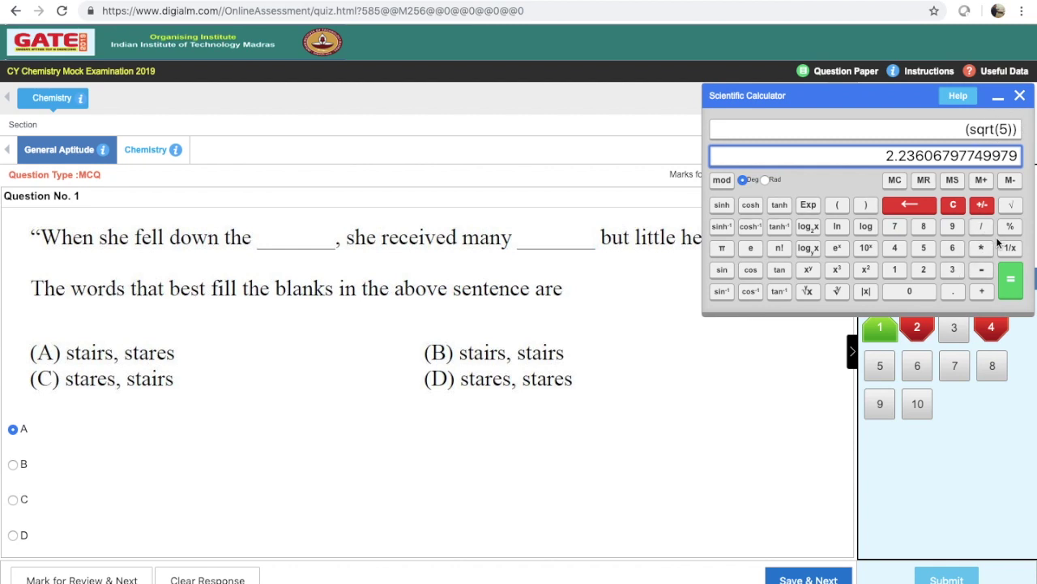
{"action": "left_click", "coordinate": [982, 291]}
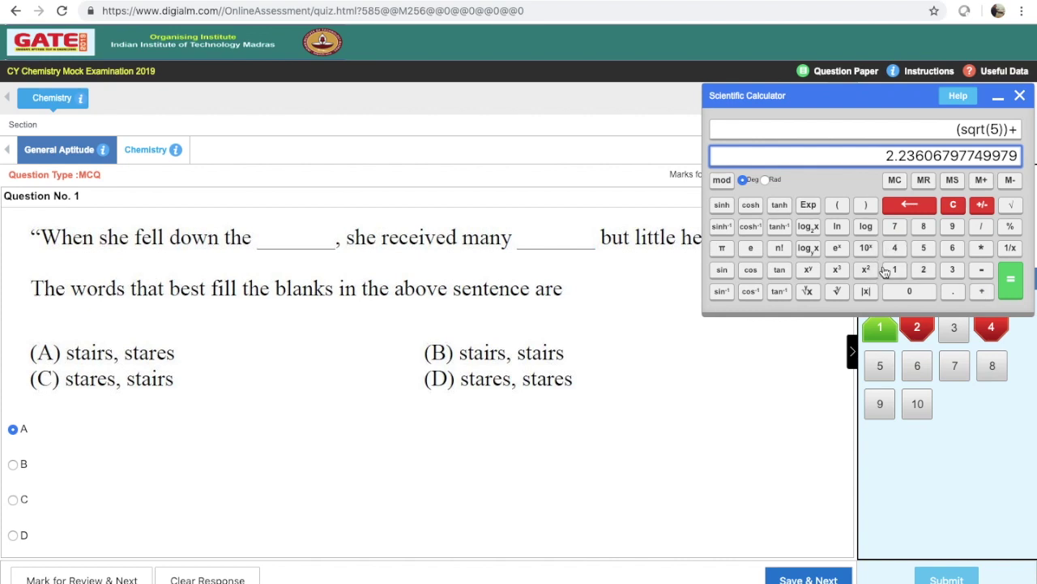
{"action": "left_click", "coordinate": [924, 248]}
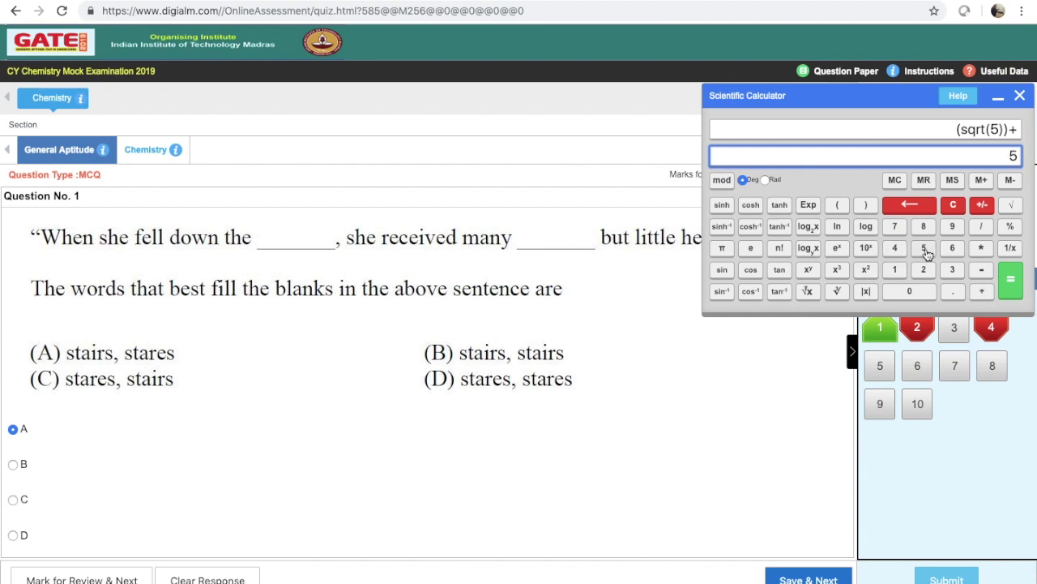
{"action": "left_click", "coordinate": [865, 270]}
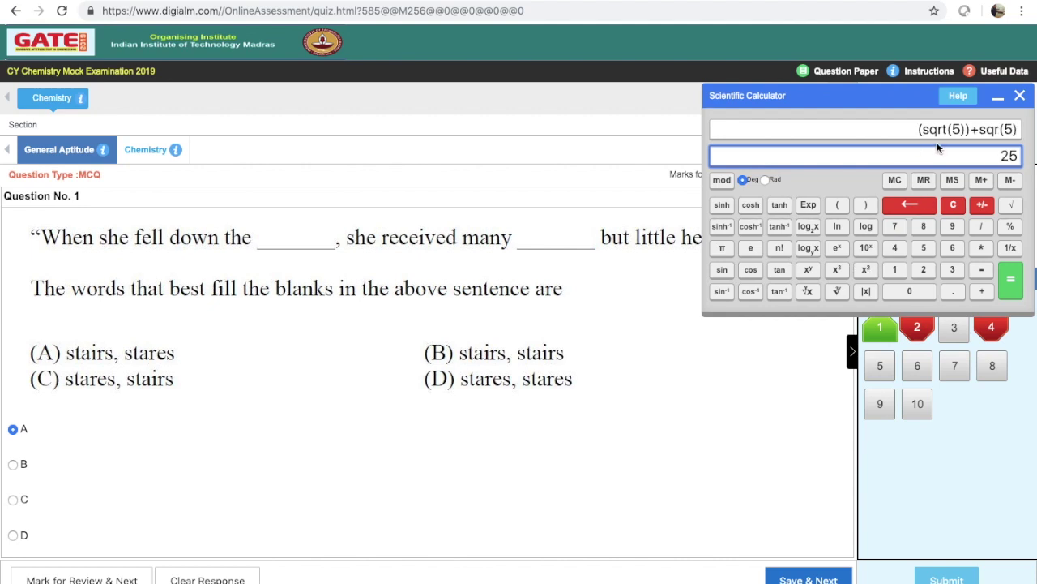
{"action": "left_click", "coordinate": [1009, 278]}
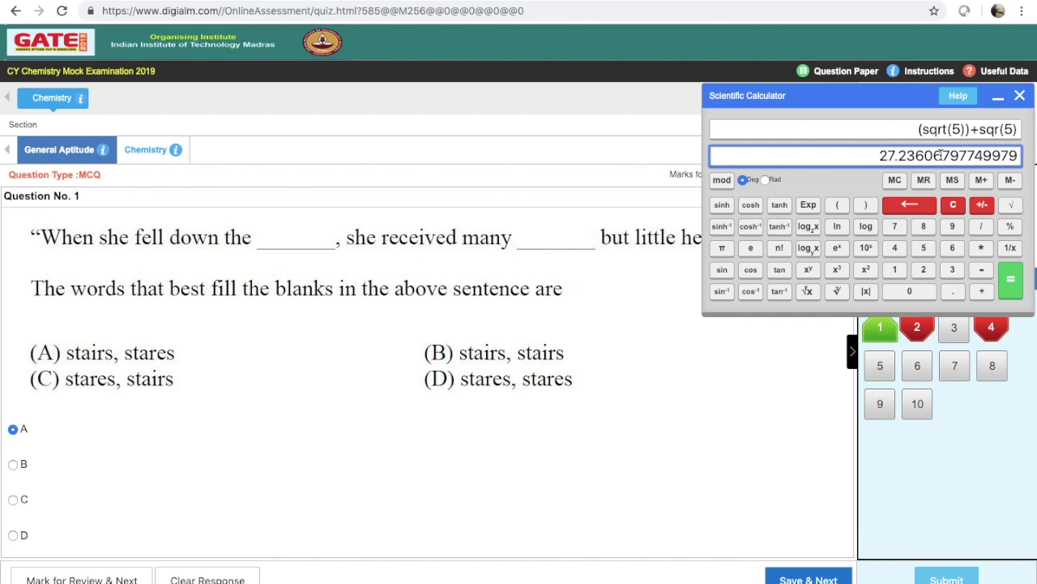
{"action": "left_click", "coordinate": [953, 207]}
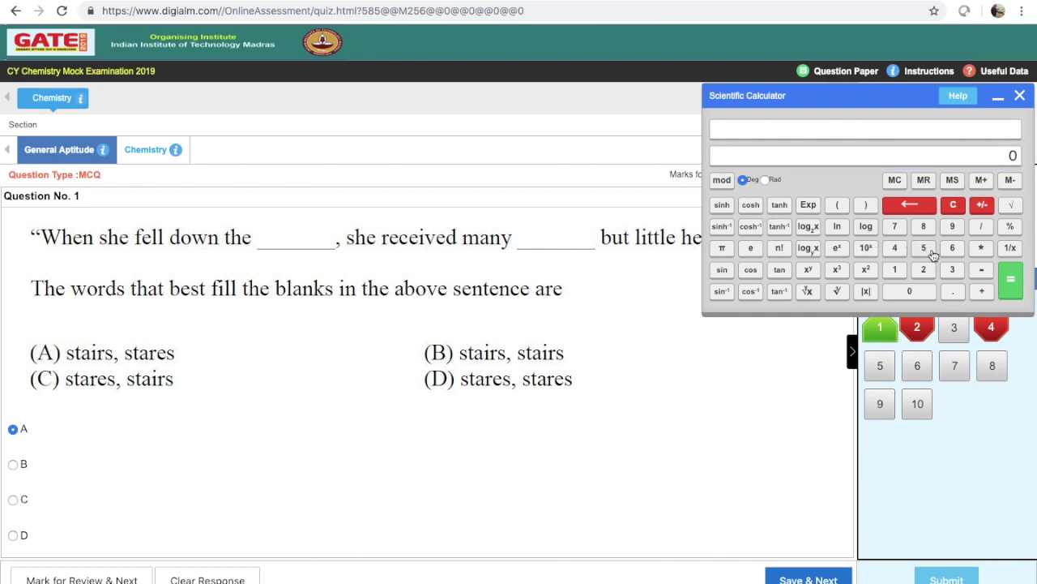
Evaluate 10 multiplied by the parenthesised base-10 logarithm of 5, and clear the calculator
{"action": "left_click", "coordinate": [897, 271]}
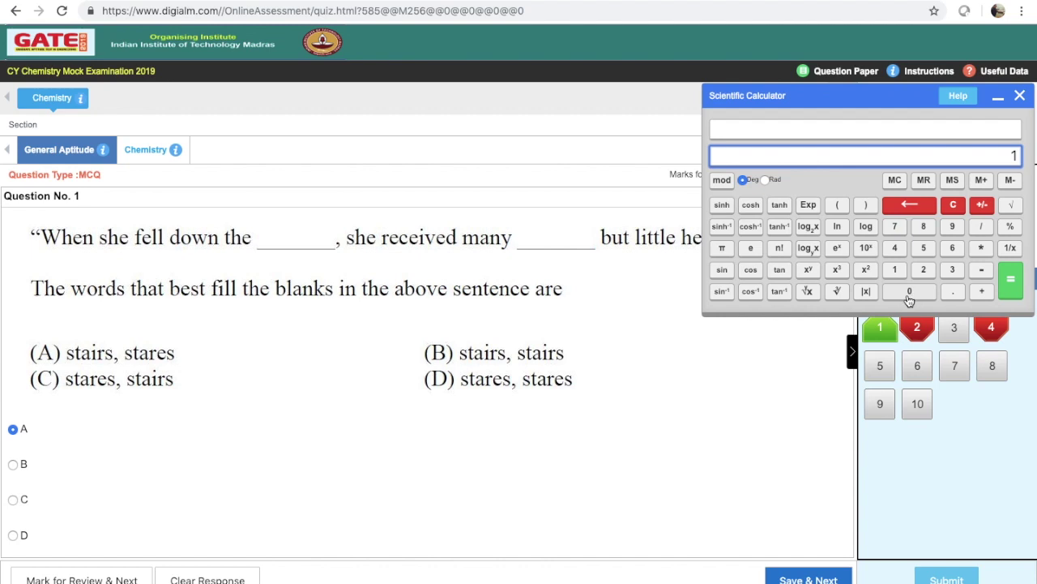
{"action": "left_click", "coordinate": [908, 294]}
{"action": "left_click", "coordinate": [982, 248]}
{"action": "left_click", "coordinate": [839, 206]}
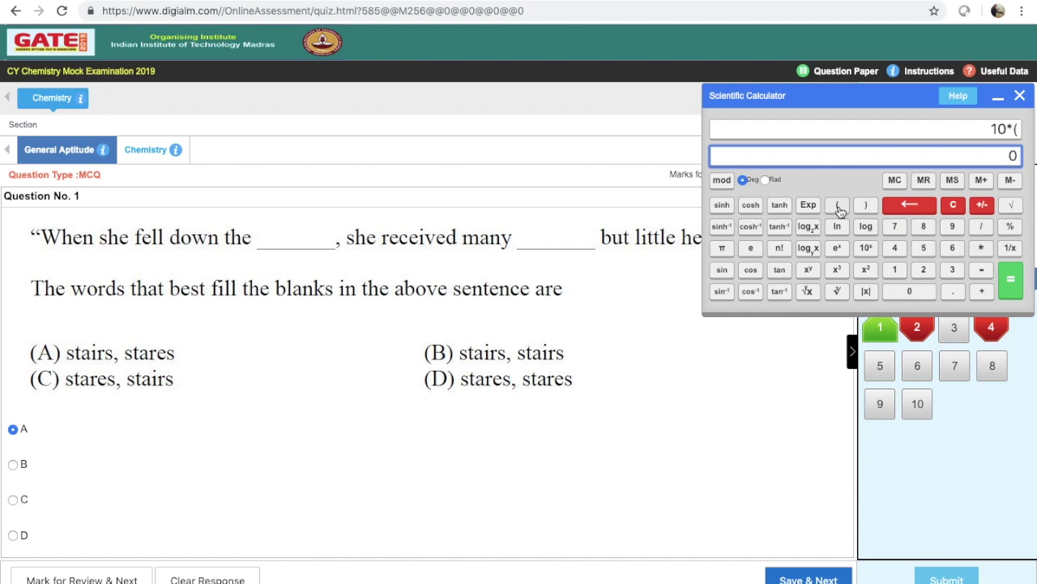
{"action": "left_click", "coordinate": [927, 249]}
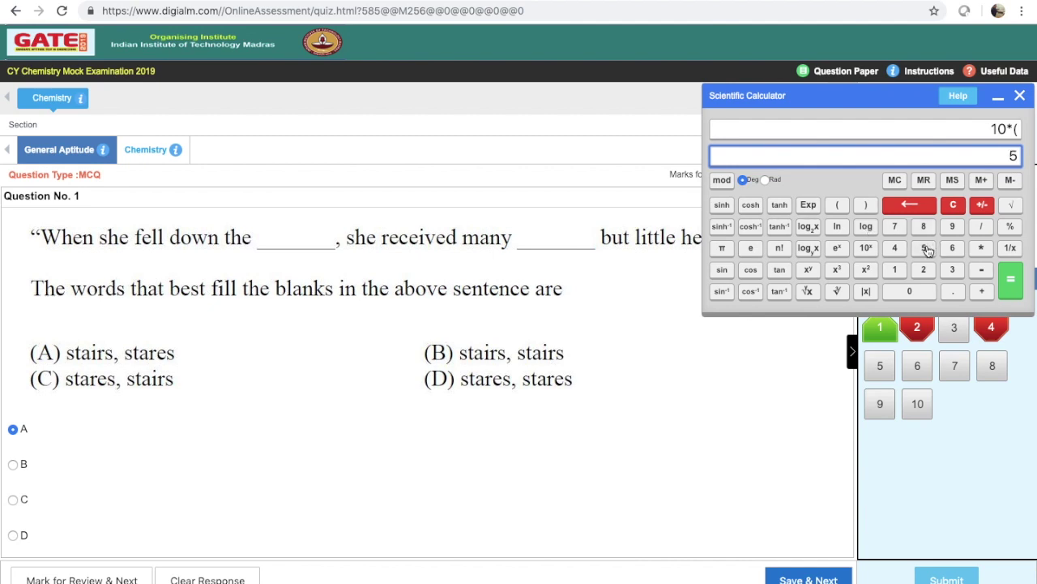
{"action": "left_click", "coordinate": [866, 228]}
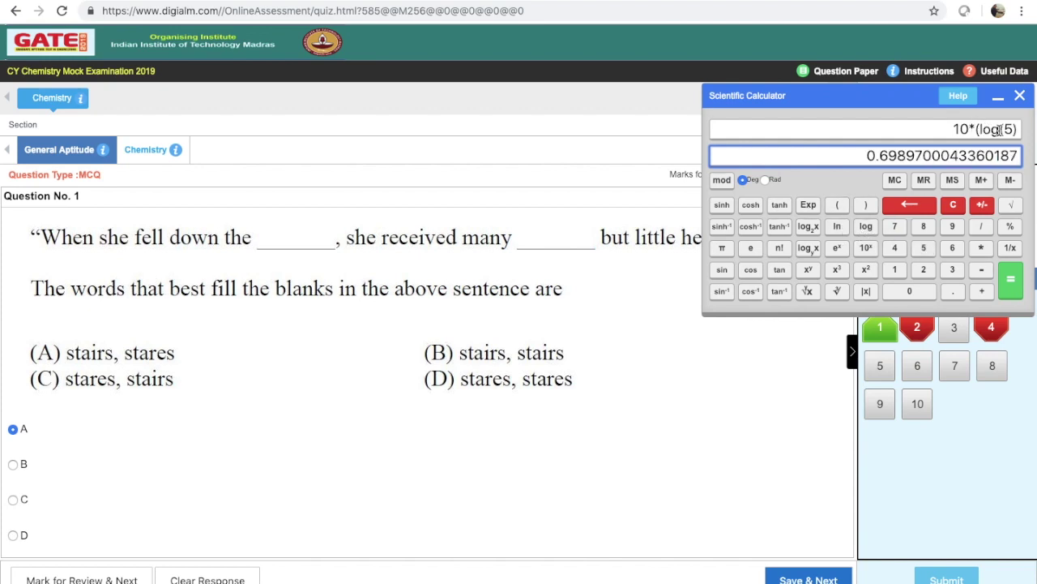
{"action": "left_click", "coordinate": [868, 206]}
{"action": "left_click", "coordinate": [1012, 281]}
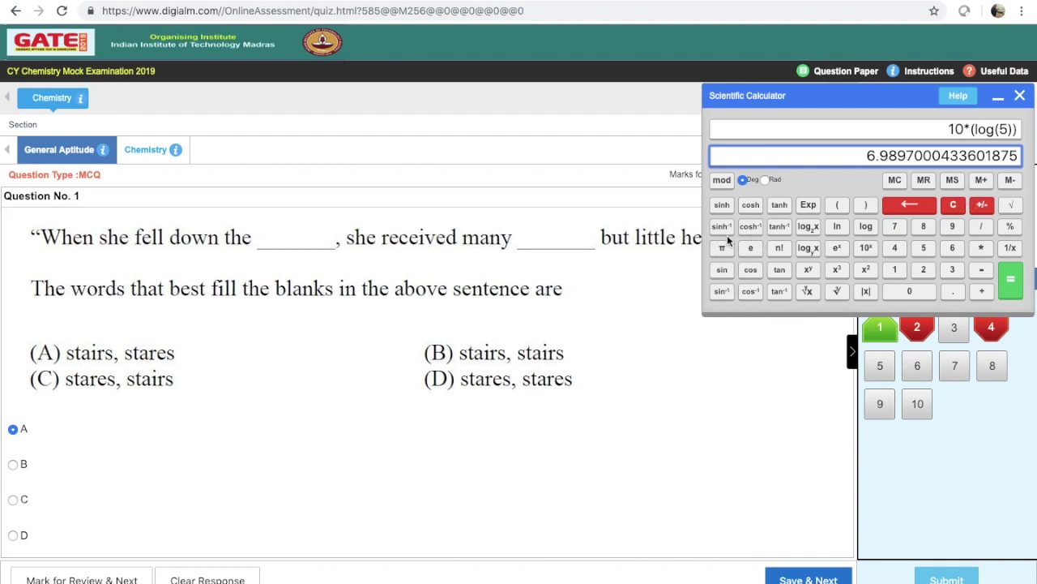
{"action": "left_click", "coordinate": [953, 205]}
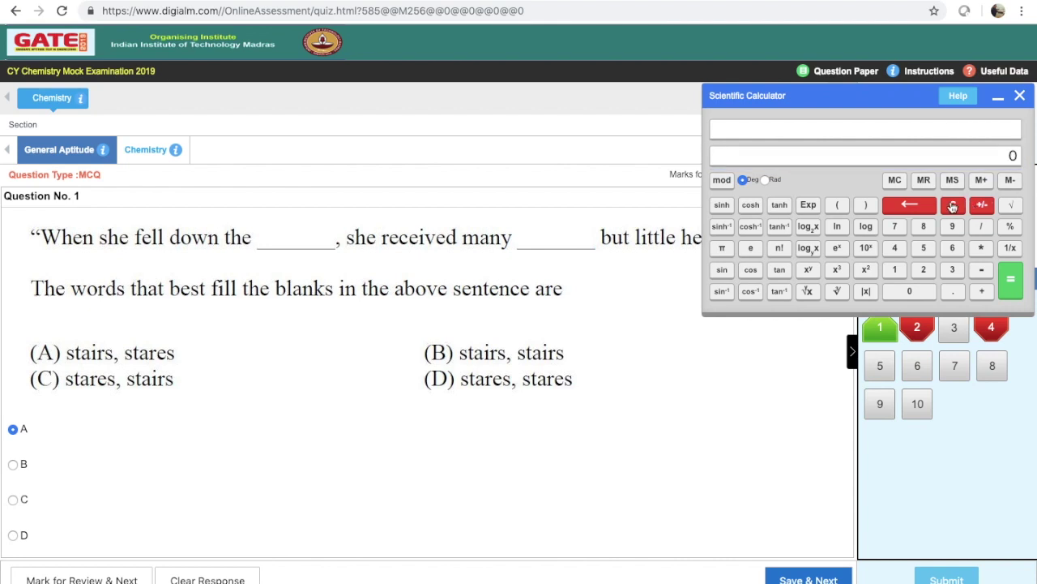
Calculate the inverse hyperbolic sine of 20, switch the angle unit to Rad and back to Deg, and clear the calculator
{"action": "left_click", "coordinate": [923, 270]}
{"action": "left_click", "coordinate": [924, 293]}
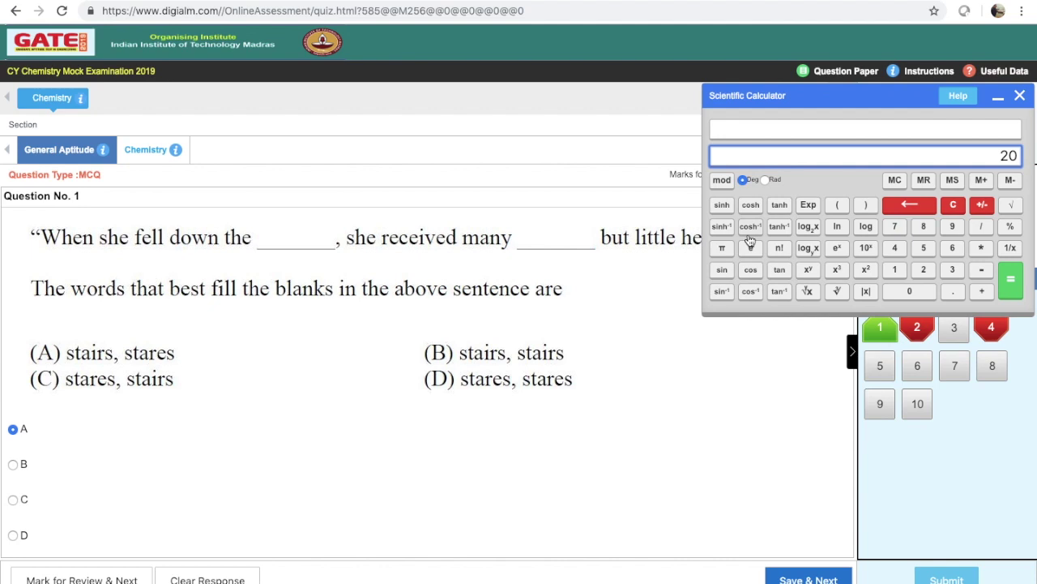
{"action": "left_click", "coordinate": [721, 227]}
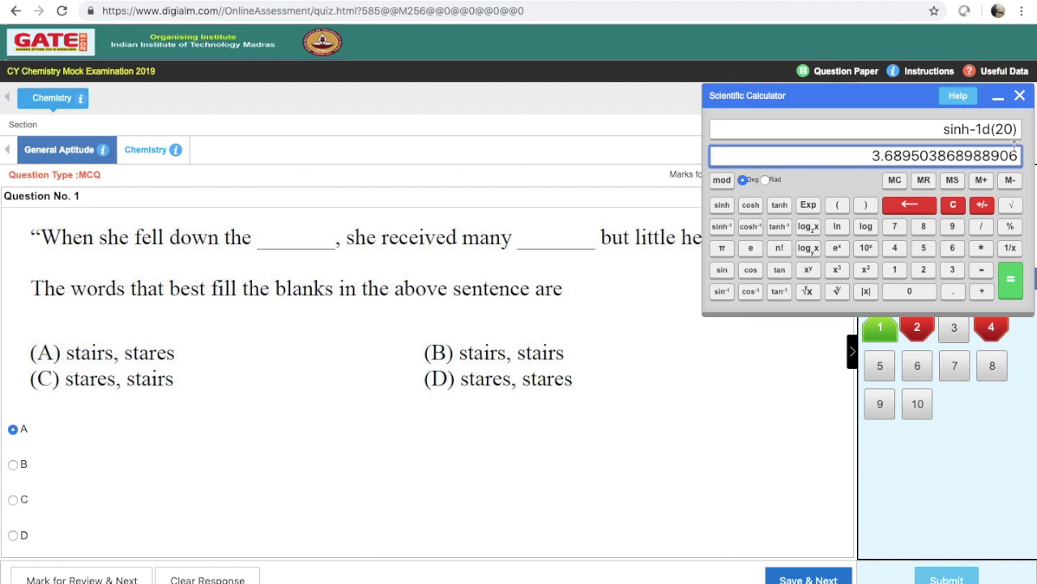
{"action": "left_click", "coordinate": [766, 180]}
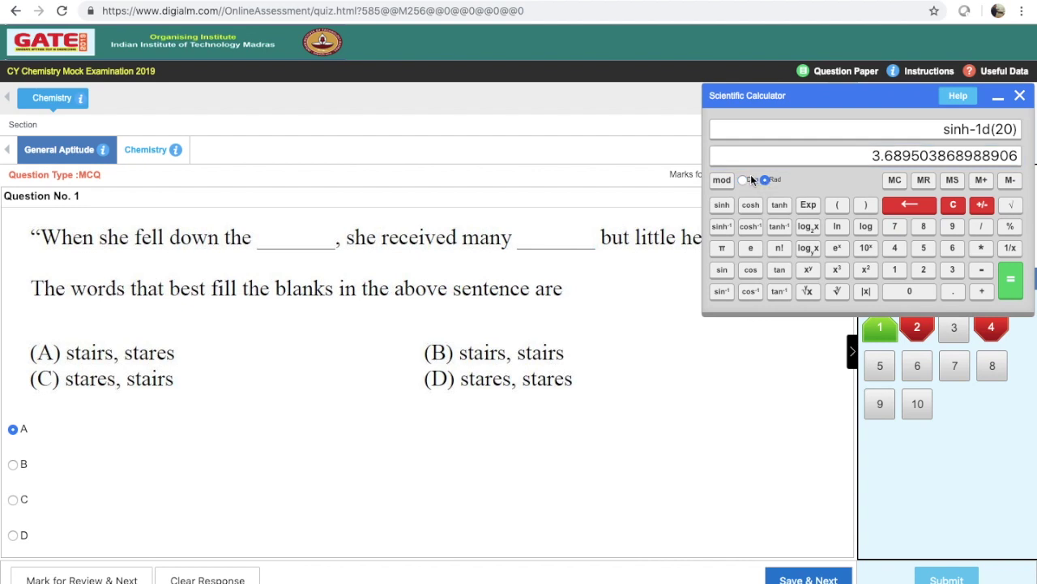
{"action": "left_click", "coordinate": [743, 180]}
{"action": "left_click", "coordinate": [954, 206]}
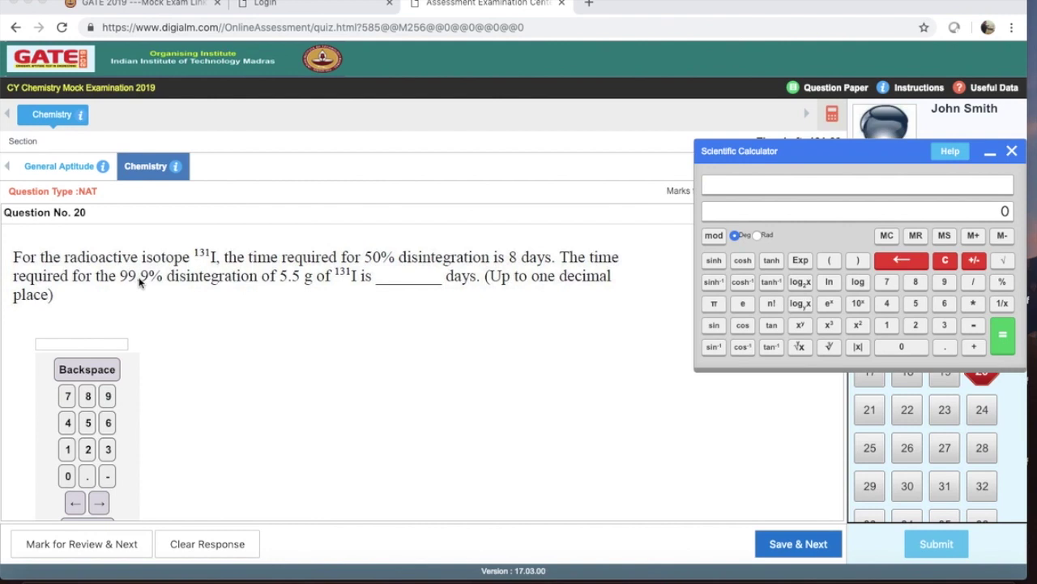
Consult the handwritten solution note and begin the expression 5.5-( in the scientific calculator
{"action": "left_click", "coordinate": [736, 558]}
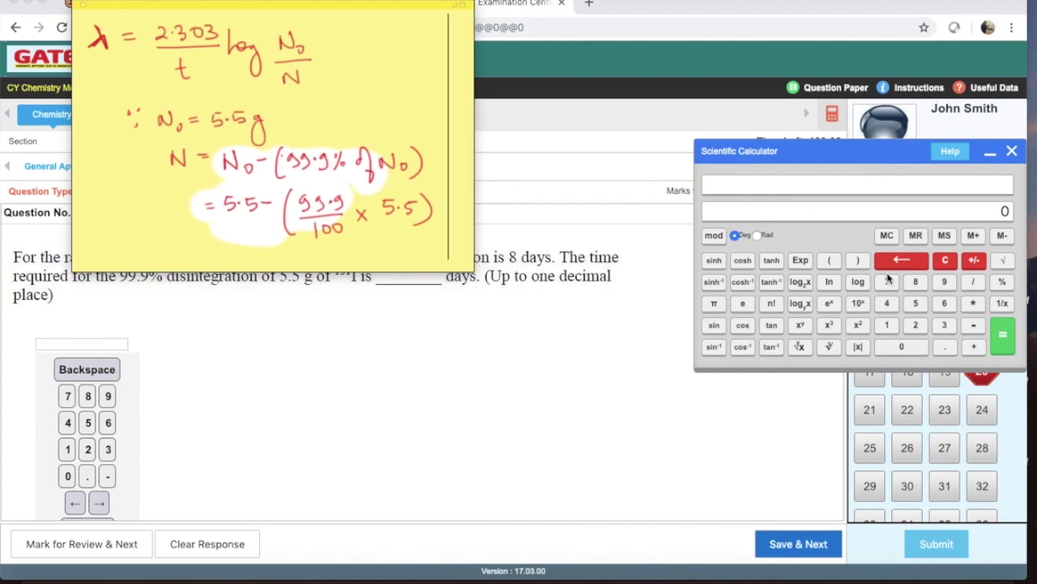
{"action": "left_click", "coordinate": [916, 303]}
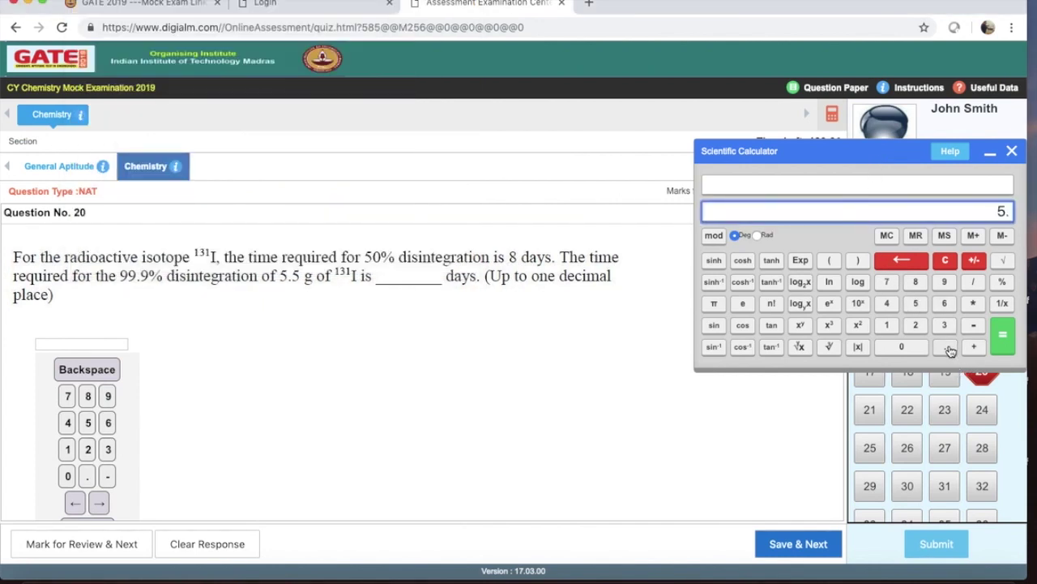
{"action": "left_click", "coordinate": [921, 304]}
{"action": "left_click", "coordinate": [974, 325]}
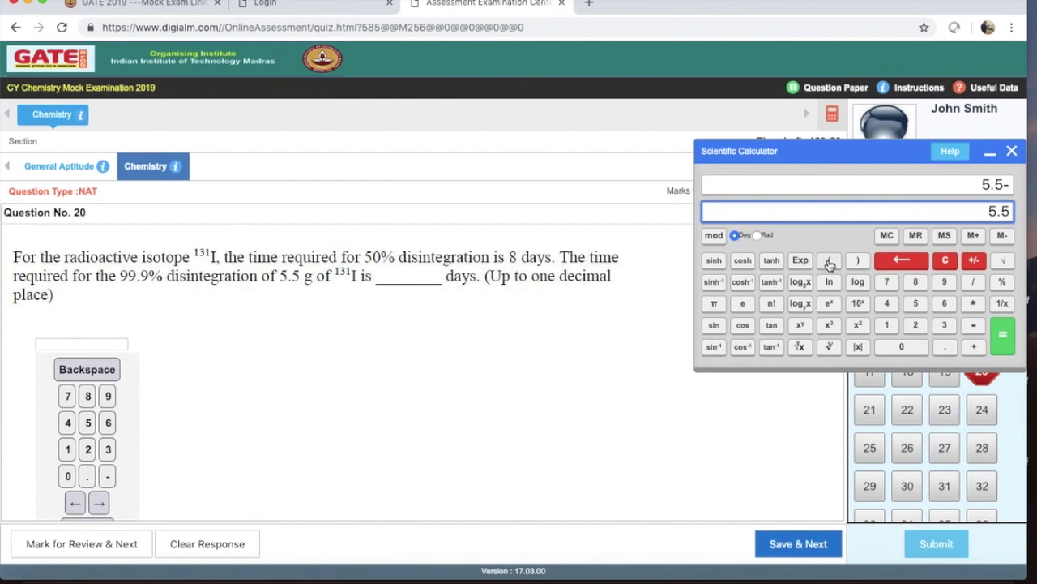
{"action": "left_click", "coordinate": [885, 346]}
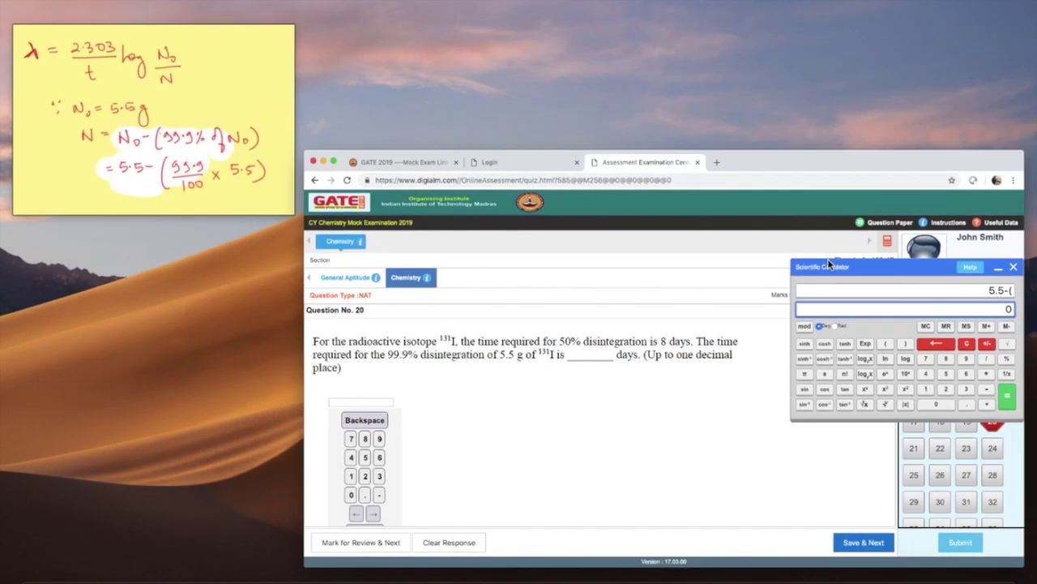
{"action": "left_click", "coordinate": [208, 198]}
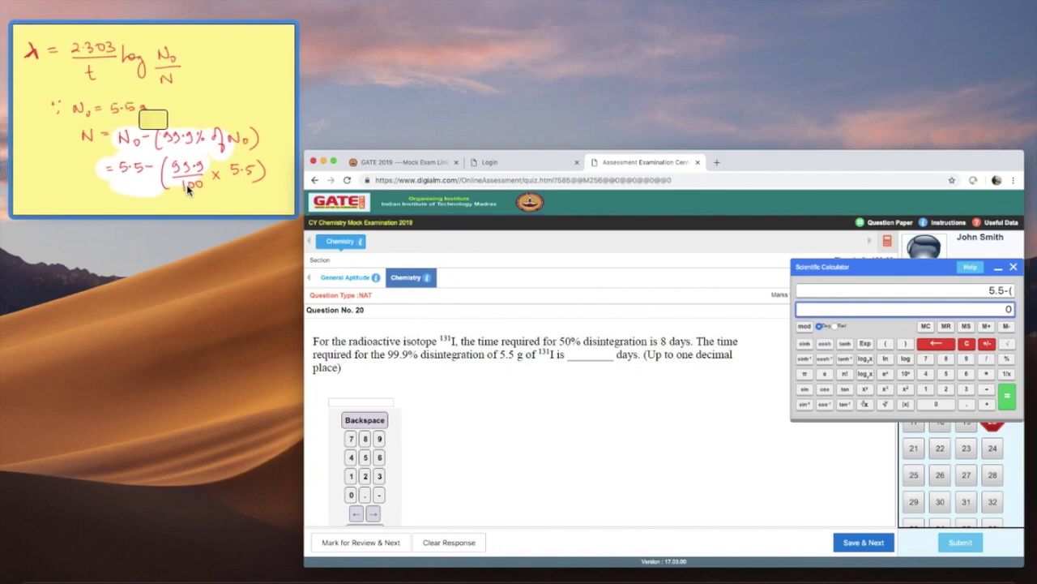
{"action": "left_click", "coordinate": [411, 297]}
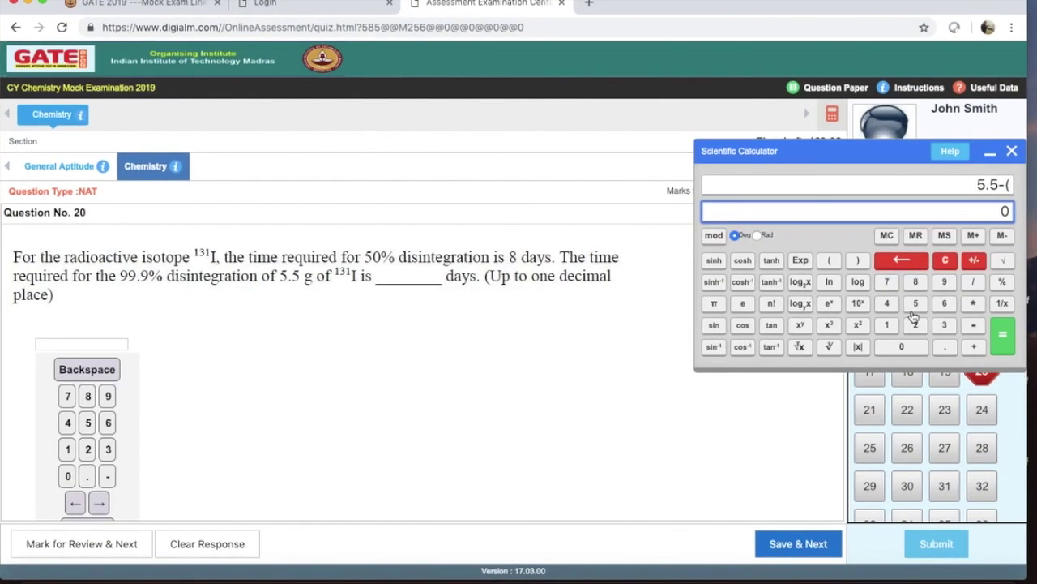
Add the parenthesised fraction (99.9/100) inside the open bracket of the calculator expression
{"action": "left_click", "coordinate": [834, 264]}
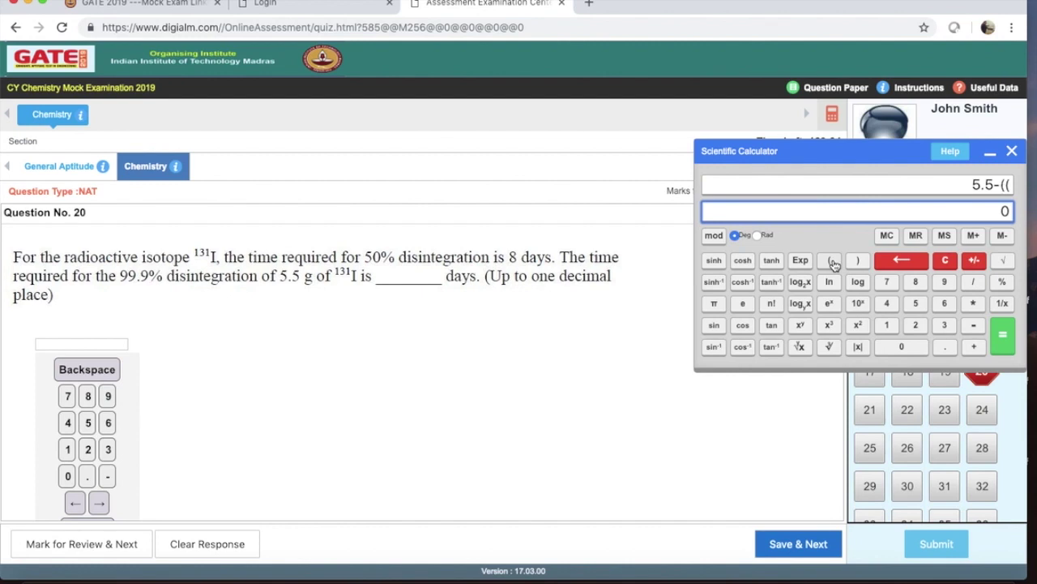
{"action": "left_click", "coordinate": [946, 285]}
{"action": "left_click", "coordinate": [947, 348]}
{"action": "left_click", "coordinate": [945, 282]}
{"action": "left_click", "coordinate": [978, 287]}
{"action": "left_click", "coordinate": [890, 327]}
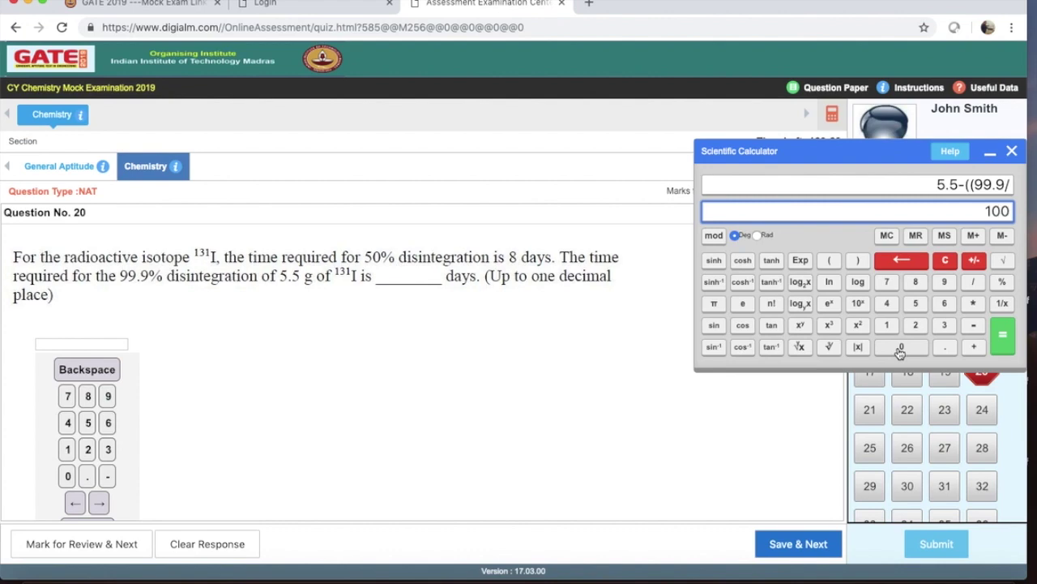
{"action": "left_click", "coordinate": [859, 261]}
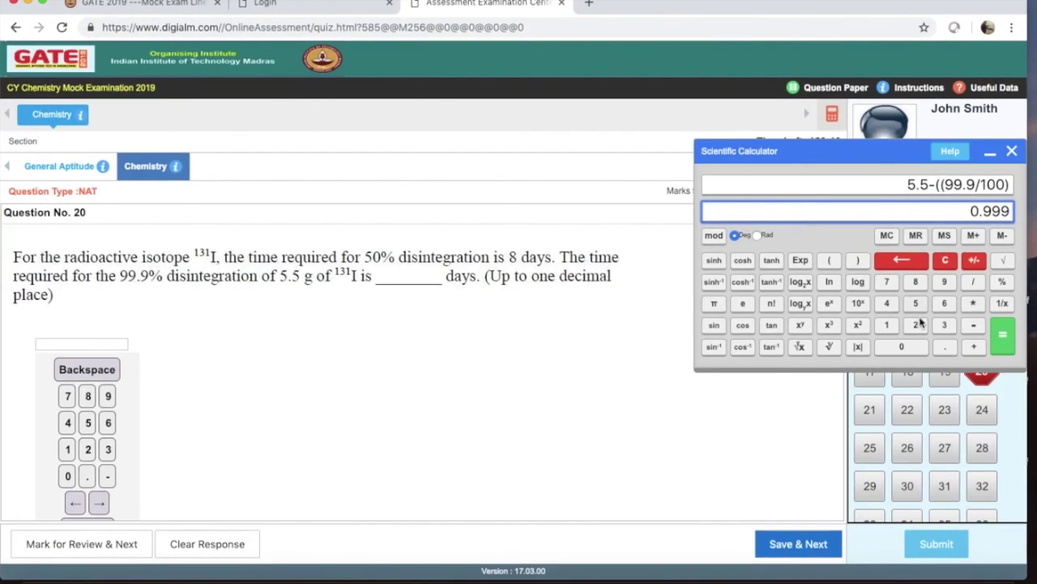
Multiply the fraction by 5.5, close the bracket and evaluate the expression
{"action": "left_click", "coordinate": [976, 304]}
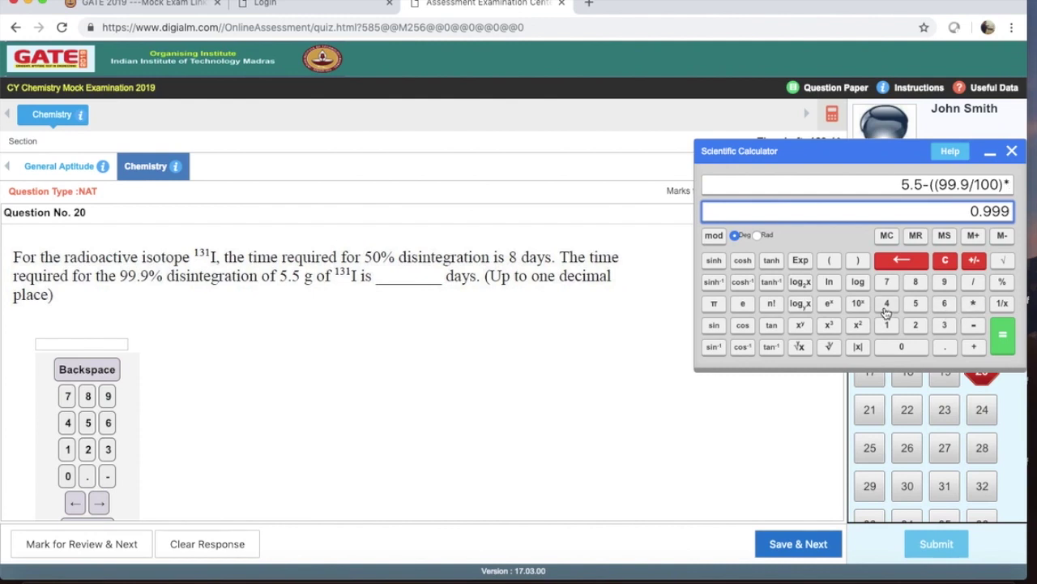
{"action": "left_click", "coordinate": [912, 305]}
{"action": "left_click", "coordinate": [946, 347]}
{"action": "left_click", "coordinate": [918, 305]}
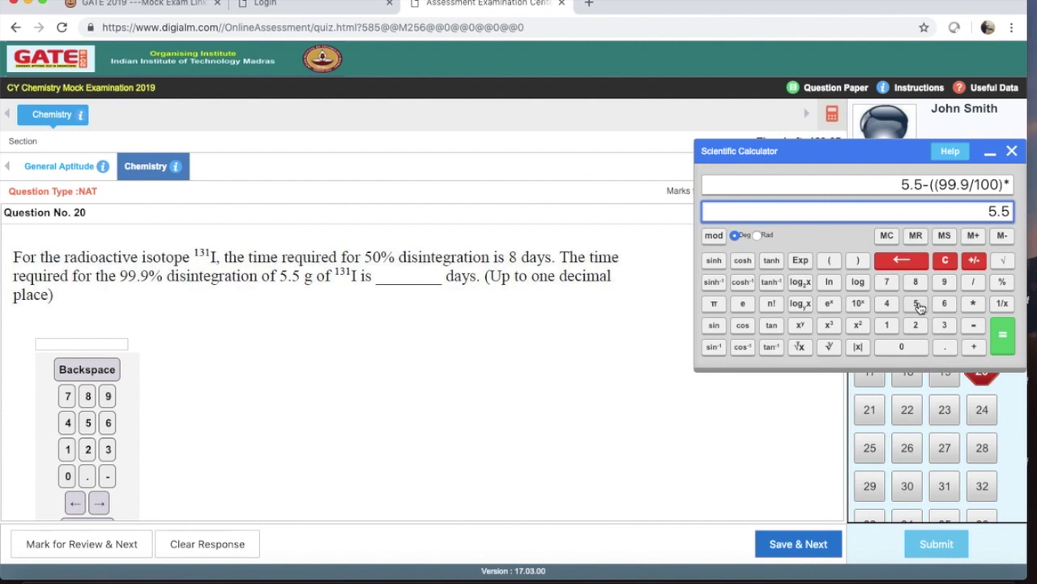
{"action": "left_click", "coordinate": [858, 265]}
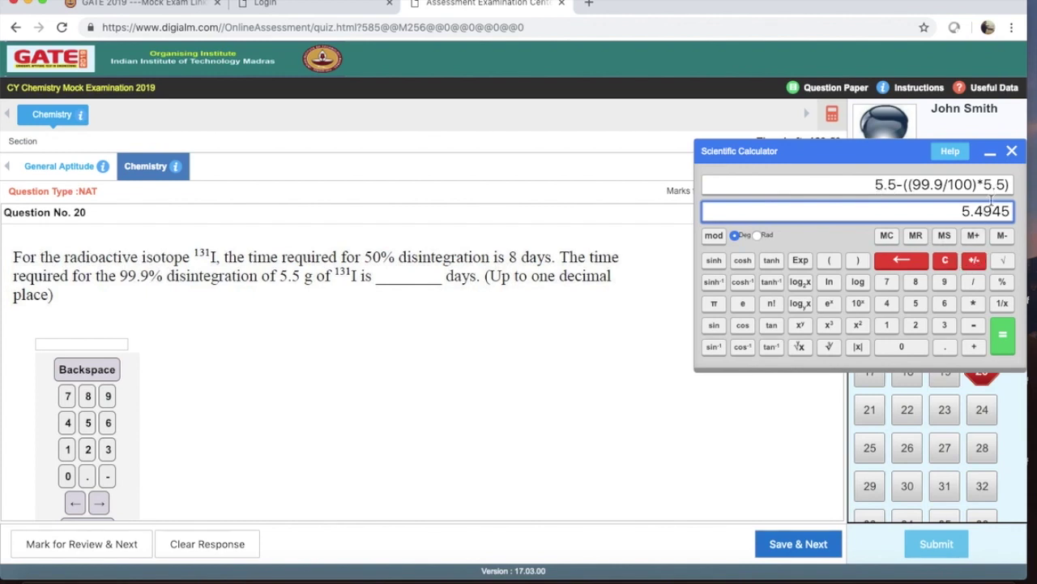
{"action": "left_click", "coordinate": [1004, 338]}
Review the half-life and decay constant formulas in the handwritten note, and clear the calculator
{"action": "key", "text": "ctrl+super+f"}
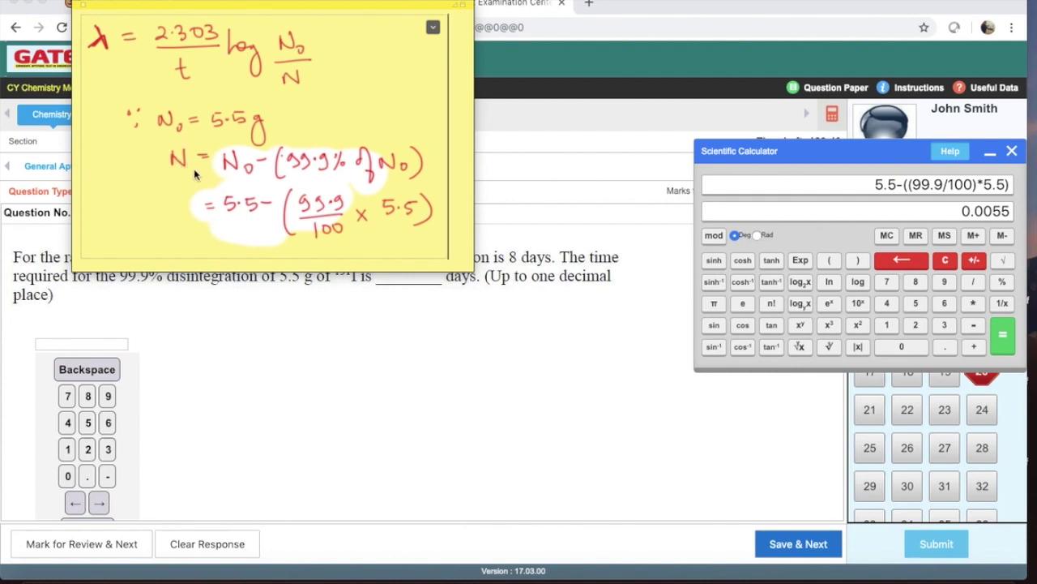
{"action": "scroll", "coordinate": [194, 168], "scroll_direction": "down", "scroll_amount": 4}
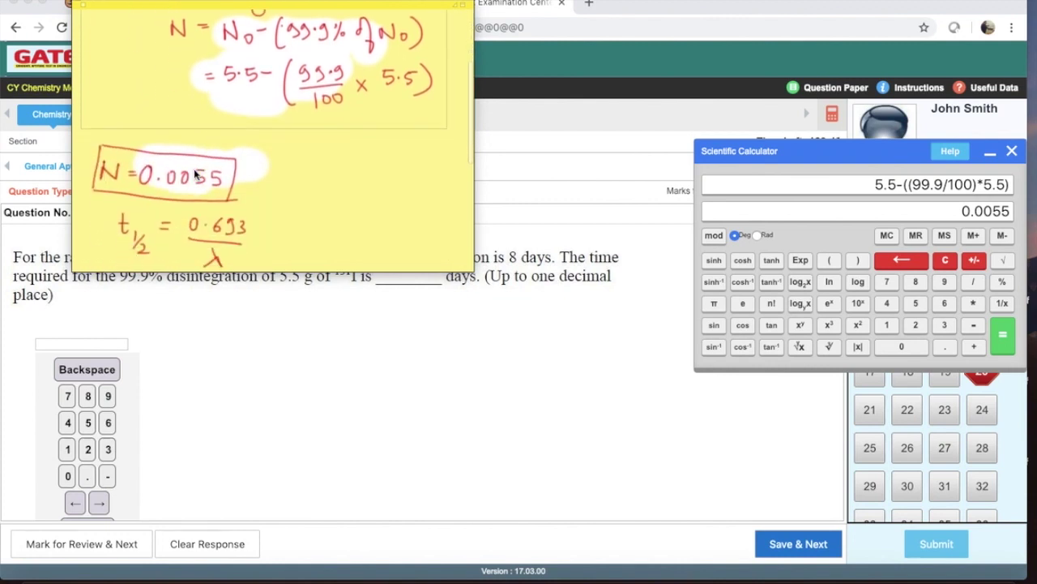
{"action": "scroll", "coordinate": [158, 170], "scroll_direction": "down", "scroll_amount": 1}
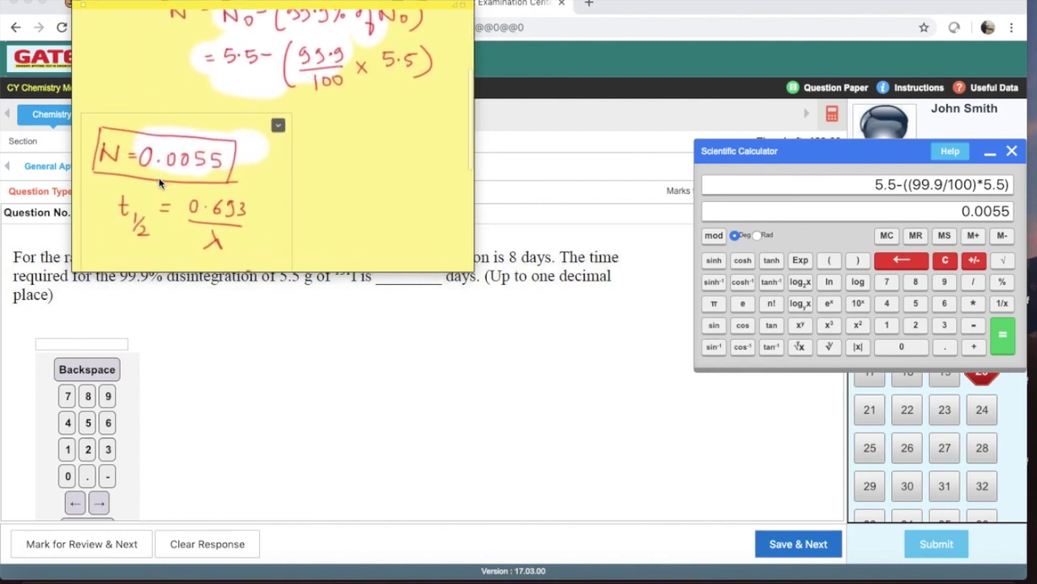
{"action": "scroll", "coordinate": [159, 183], "scroll_direction": "down", "scroll_amount": 2}
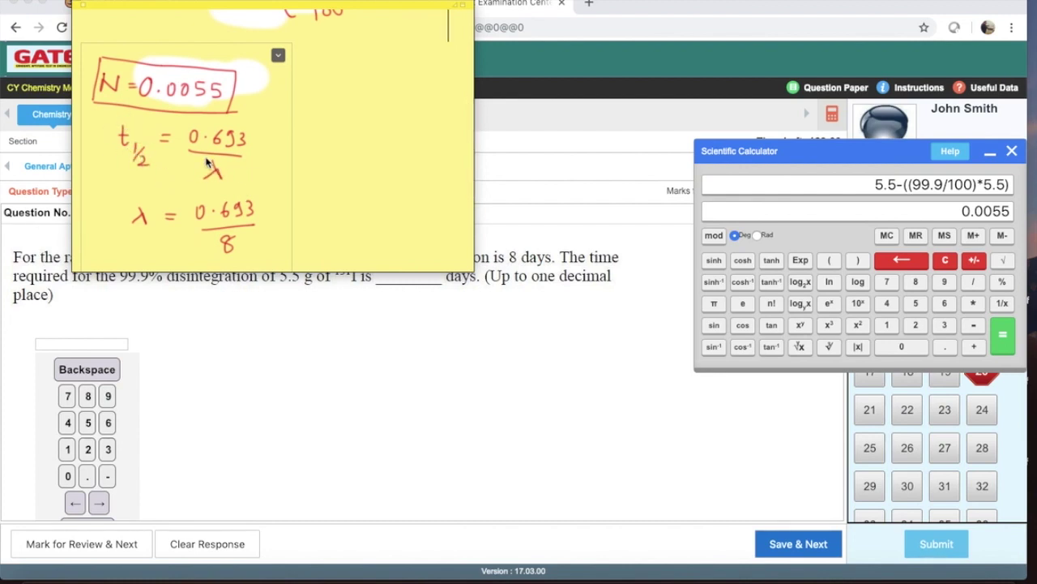
{"action": "scroll", "coordinate": [218, 191], "scroll_direction": "down", "scroll_amount": 1}
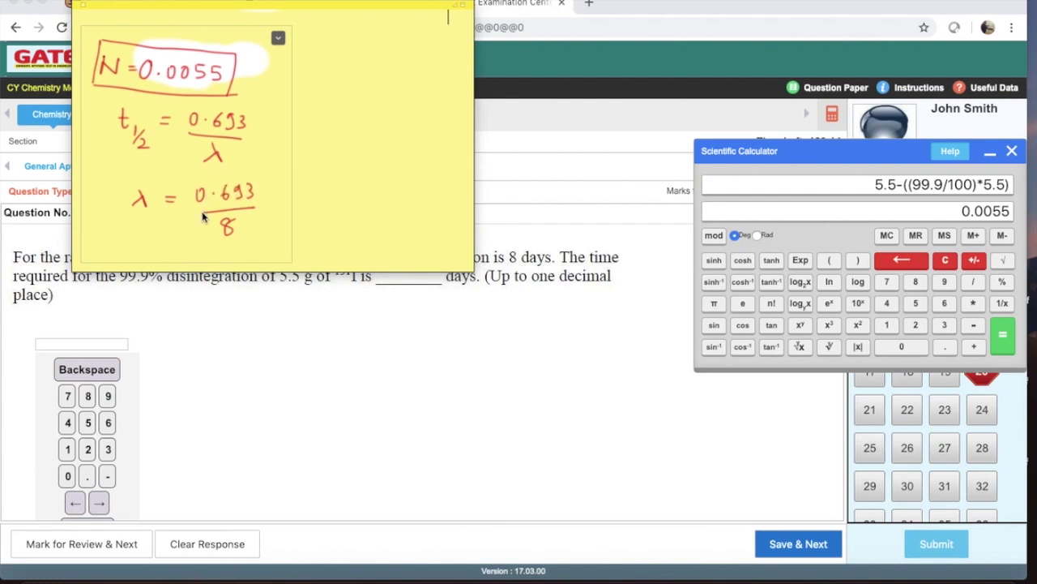
{"action": "left_click", "coordinate": [946, 259]}
{"action": "left_click", "coordinate": [947, 259]}
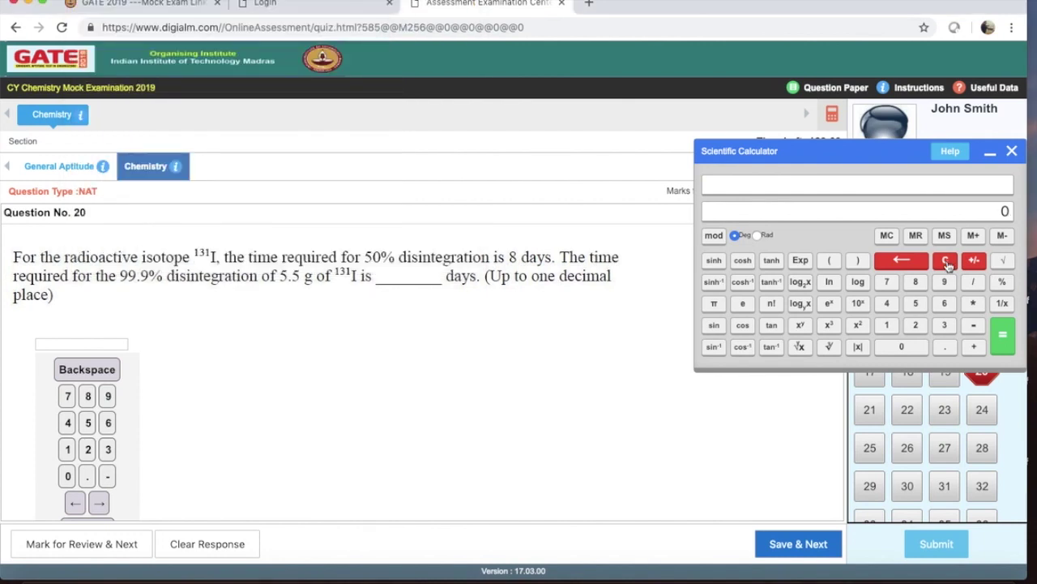
Calculate the decay constant as 0.693 divided by 8
{"action": "left_click", "coordinate": [912, 349]}
{"action": "left_click", "coordinate": [914, 356]}
{"action": "left_click", "coordinate": [950, 351]}
{"action": "left_click", "coordinate": [945, 303]}
{"action": "left_click", "coordinate": [945, 285]}
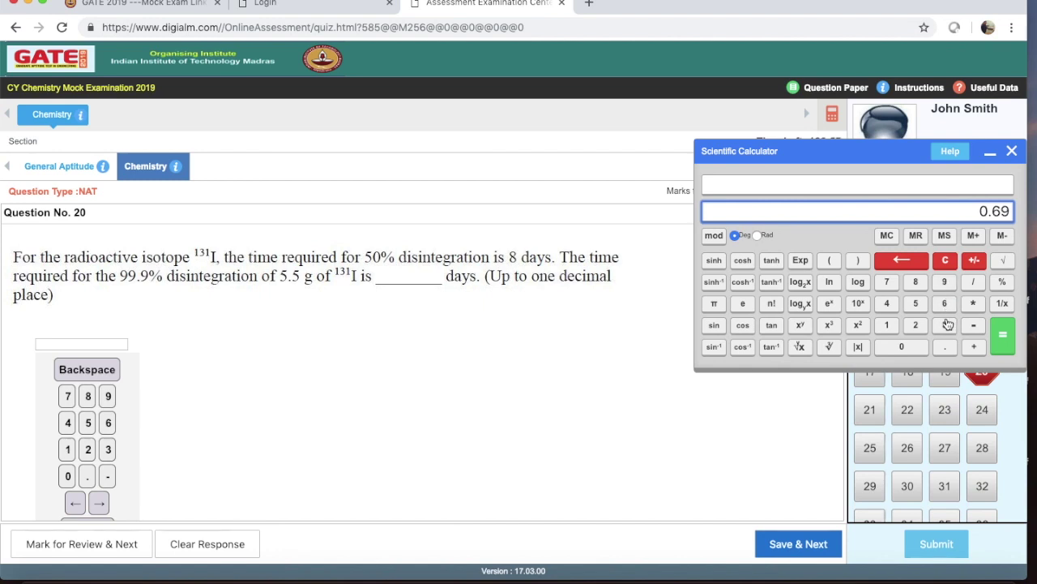
{"action": "left_click", "coordinate": [947, 326]}
{"action": "left_click", "coordinate": [976, 283]}
{"action": "left_click", "coordinate": [921, 285]}
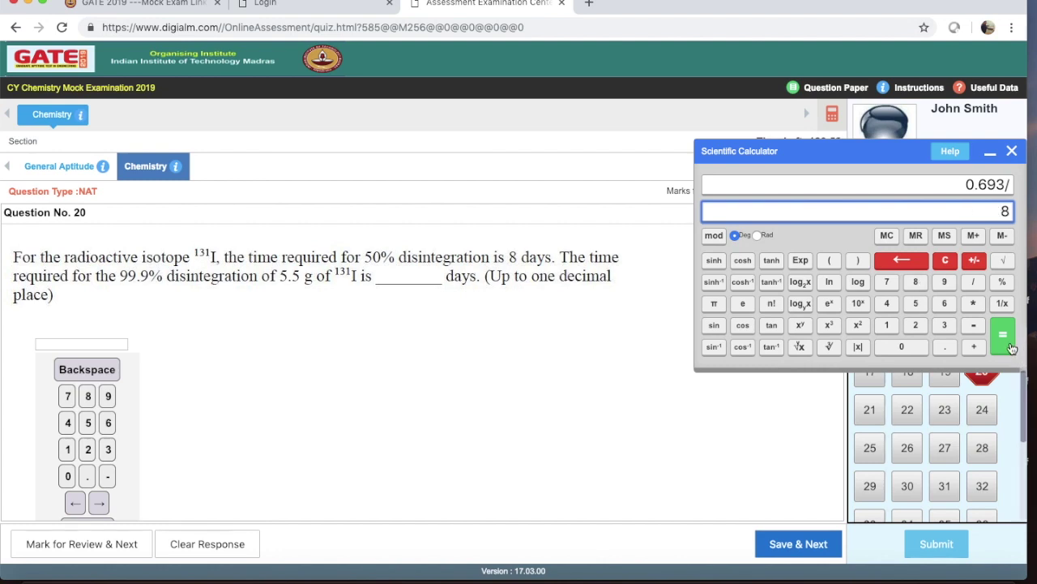
{"action": "left_click", "coordinate": [1008, 330]}
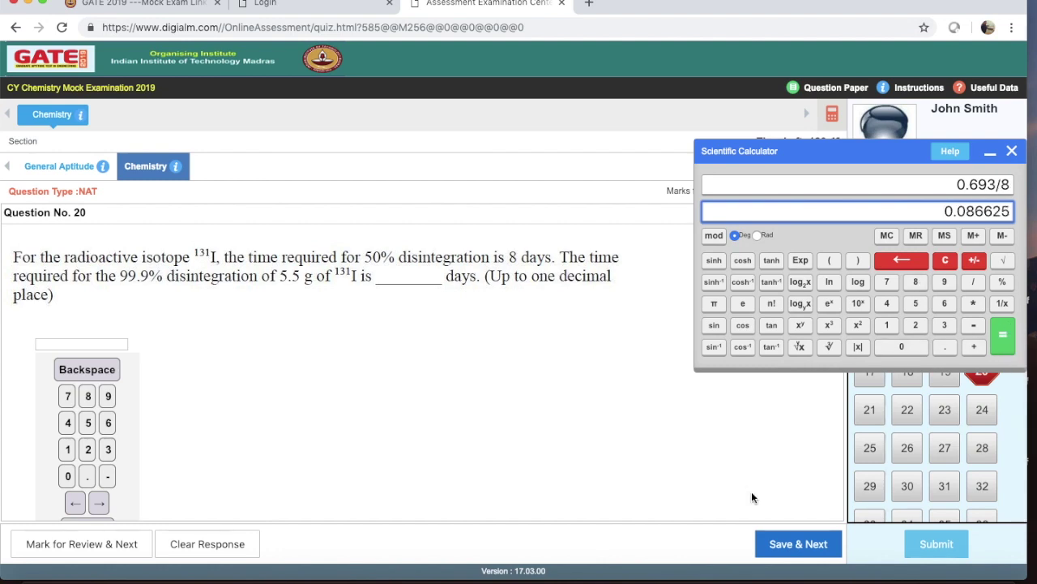
Examine the formula for time t in the handwritten note, widening the note to fit the whole equation, and clear the calculator
{"action": "mouse_move", "coordinate": [812, 577]}
{"action": "left_click", "coordinate": [782, 555]}
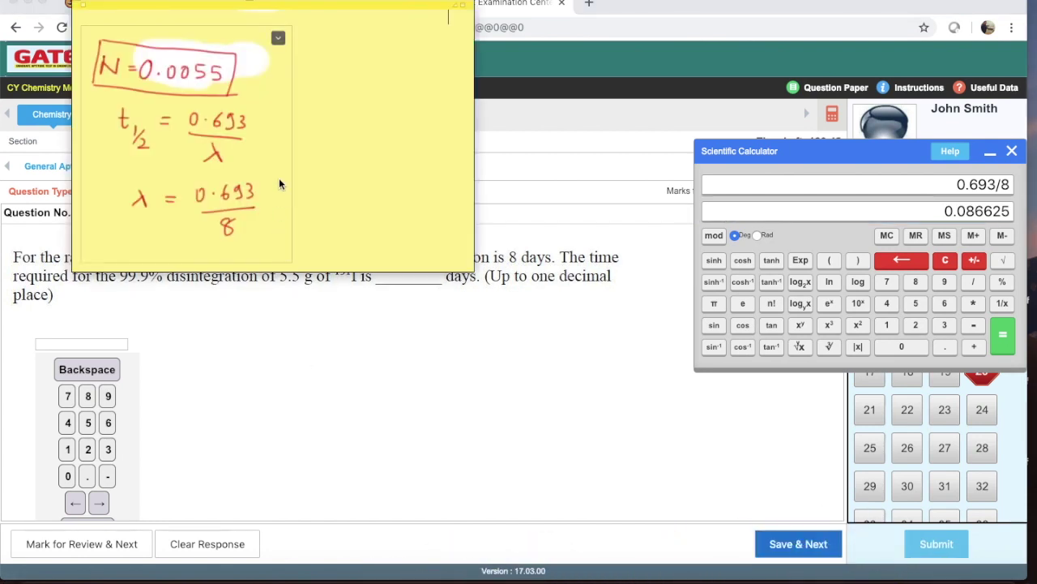
{"action": "scroll", "coordinate": [279, 177], "scroll_direction": "down", "scroll_amount": 5}
{"action": "scroll", "coordinate": [279, 178], "scroll_direction": "down", "scroll_amount": 1}
{"action": "scroll", "coordinate": [235, 211], "scroll_direction": "up", "scroll_amount": 2}
{"action": "scroll", "coordinate": [202, 243], "scroll_direction": "down", "scroll_amount": 2}
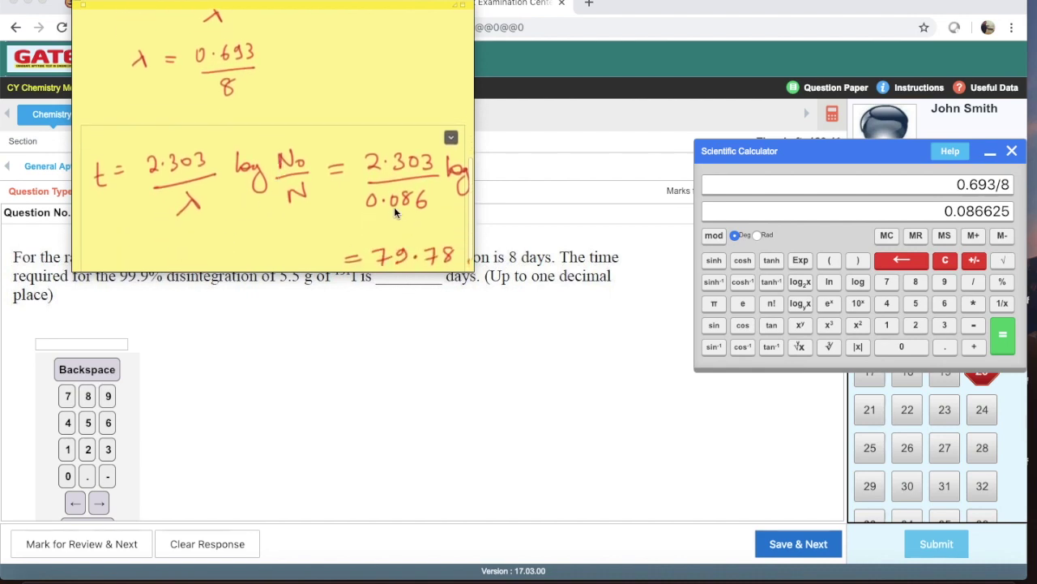
{"action": "scroll", "coordinate": [352, 207], "scroll_direction": "down", "scroll_amount": 2}
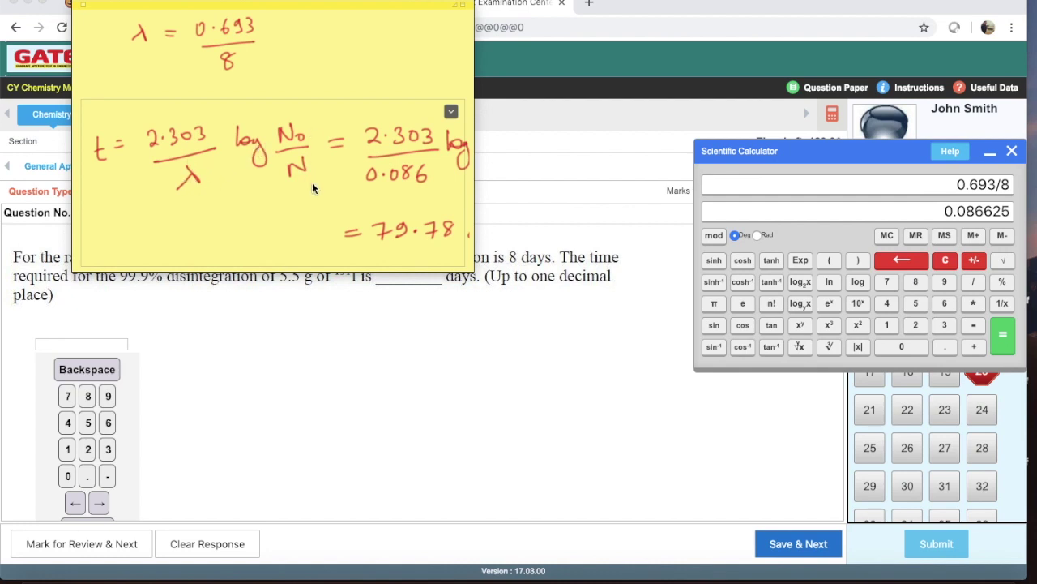
{"action": "left_click", "coordinate": [470, 235]}
{"action": "left_click_drag", "start_coordinate": [472, 236], "coordinate": [630, 236]}
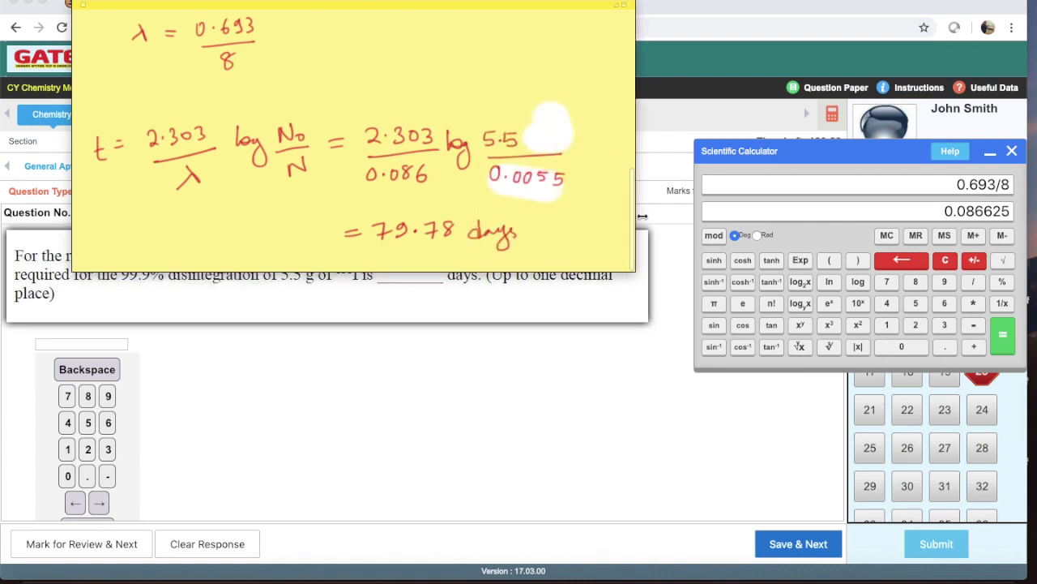
{"action": "scroll", "coordinate": [548, 209], "scroll_direction": "up", "scroll_amount": 5}
{"action": "scroll", "coordinate": [322, 150], "scroll_direction": "down", "scroll_amount": 5}
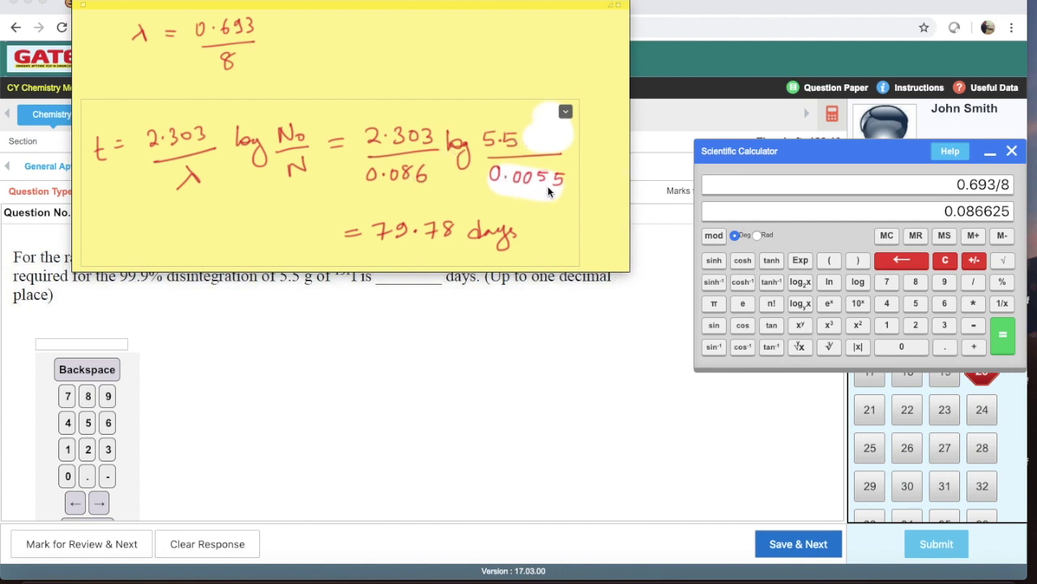
{"action": "left_click", "coordinate": [948, 263]}
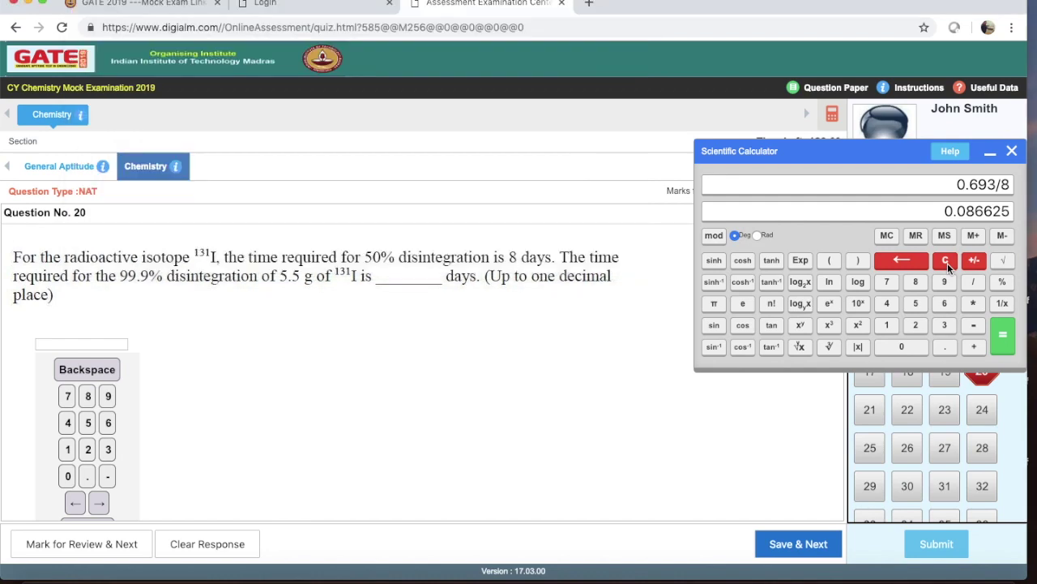
{"action": "left_click", "coordinate": [948, 263]}
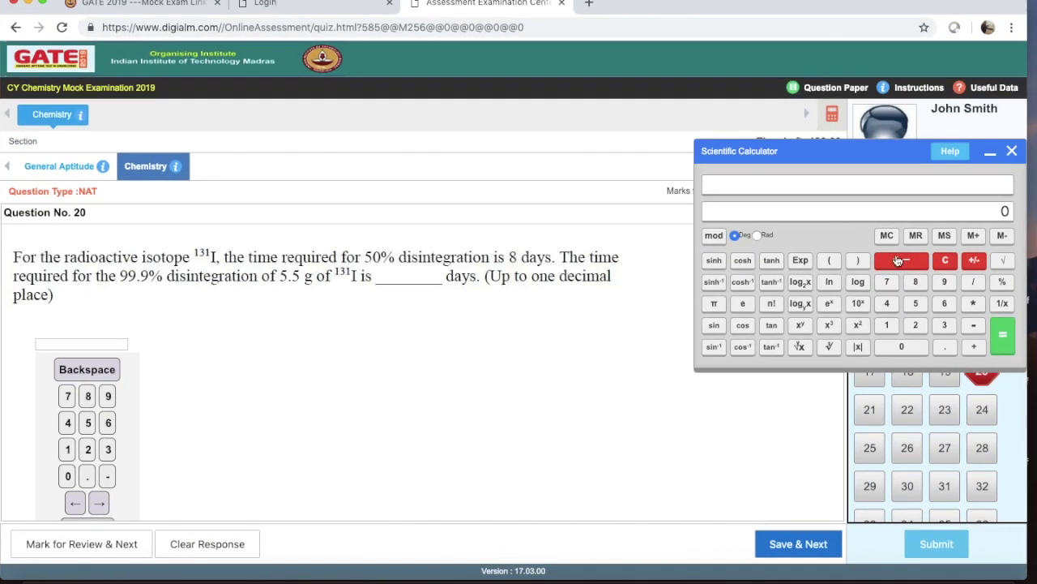
Try to enter (2.303/0.086) multiplied by a base-10 logarithm, and try the logarithm alone on the cleared calculator
{"action": "left_click", "coordinate": [830, 259]}
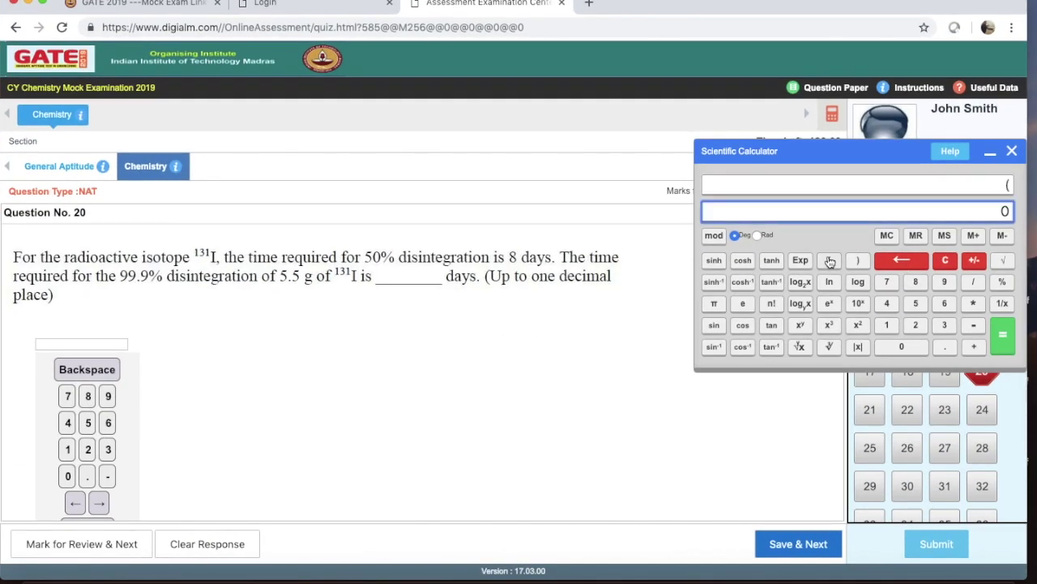
{"action": "left_click", "coordinate": [917, 324]}
{"action": "left_click", "coordinate": [945, 346]}
{"action": "type", "text": "303/0.08"}
{"action": "left_click", "coordinate": [945, 303]}
{"action": "left_click", "coordinate": [859, 260]}
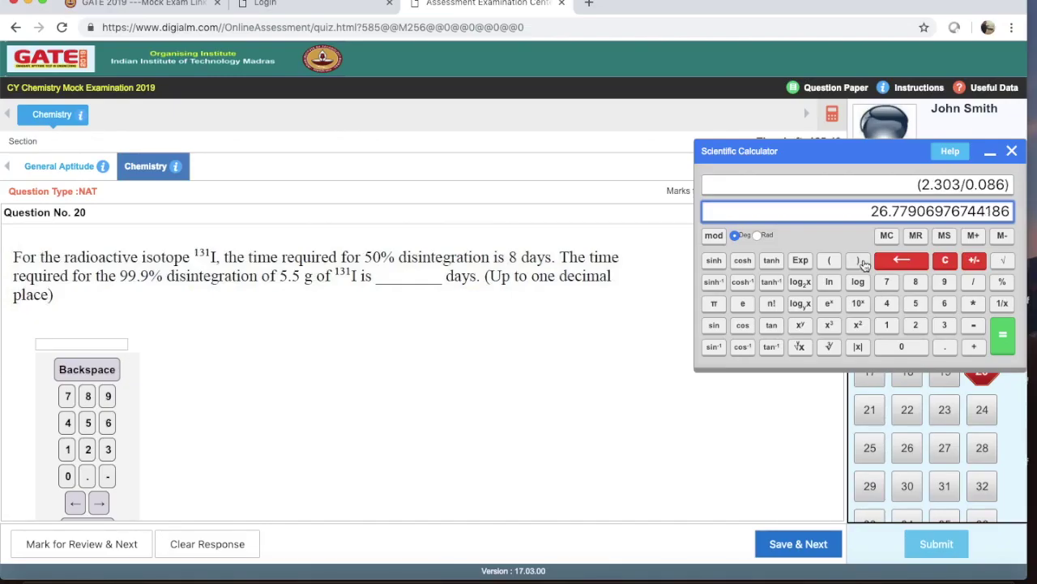
{"action": "left_click", "coordinate": [972, 307]}
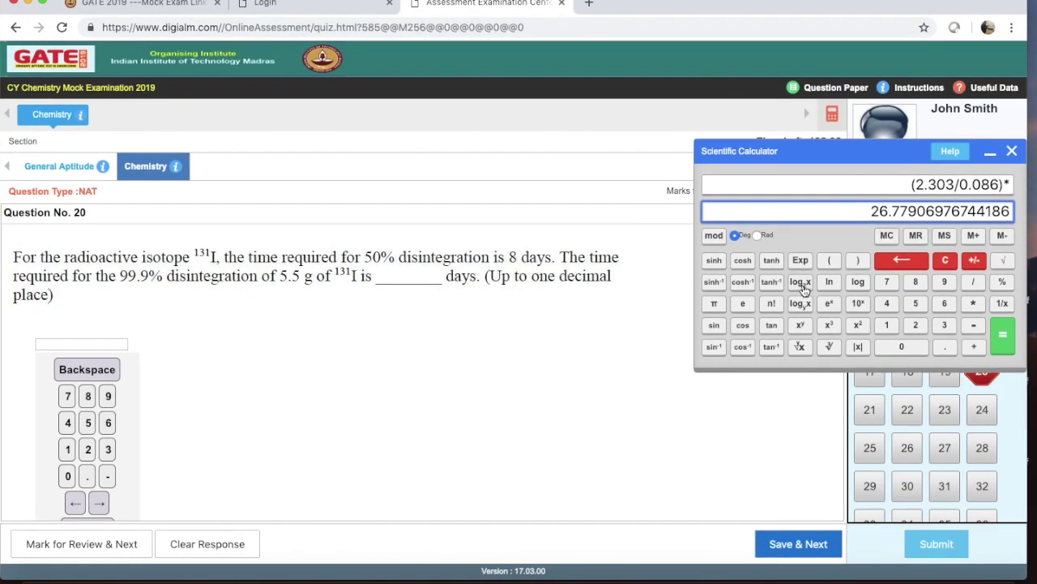
{"action": "left_click", "coordinate": [859, 282]}
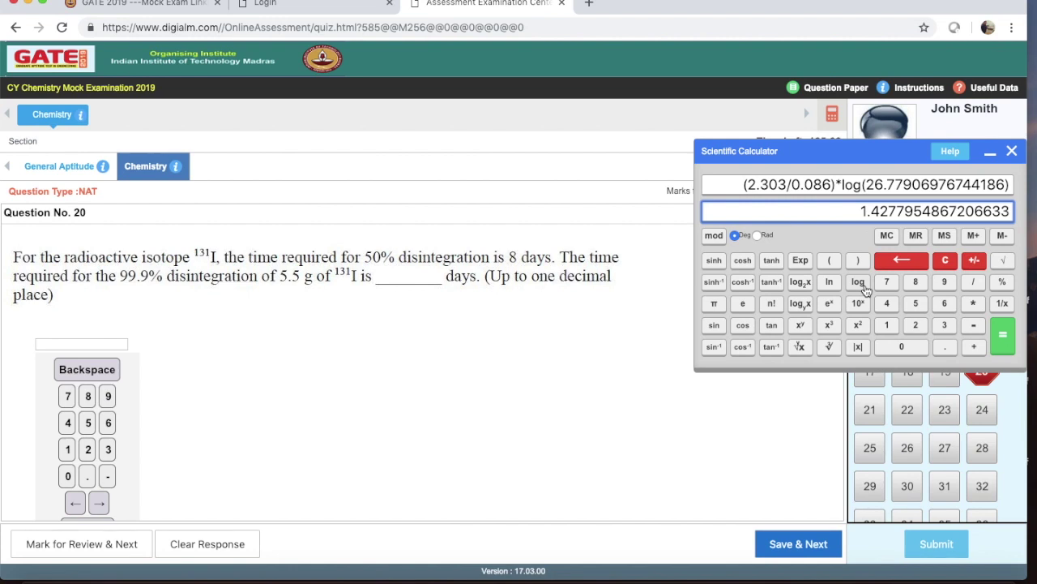
{"action": "left_click", "coordinate": [946, 261]}
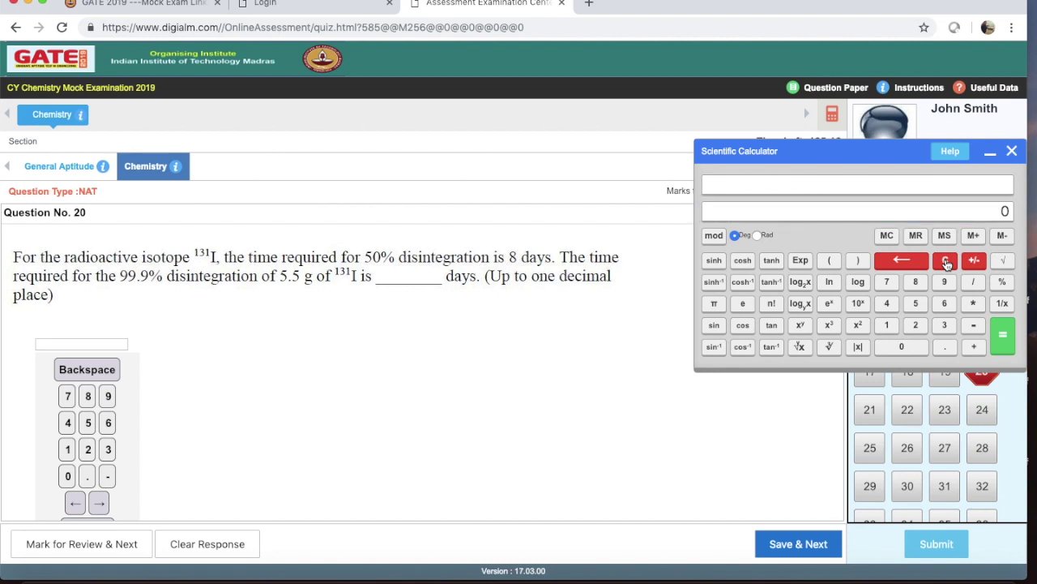
{"action": "left_click", "coordinate": [859, 282]}
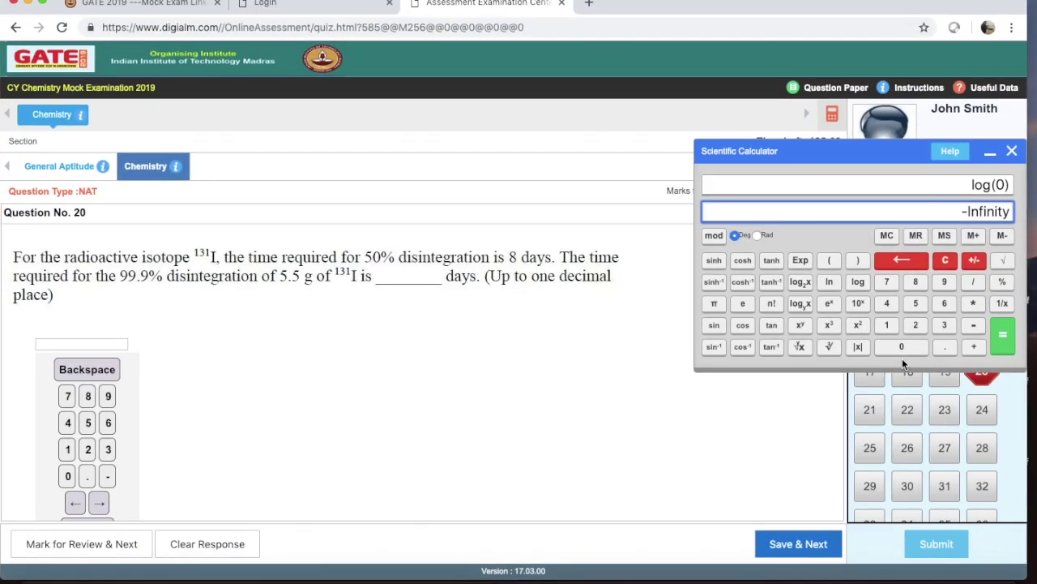
{"action": "left_click", "coordinate": [950, 262]}
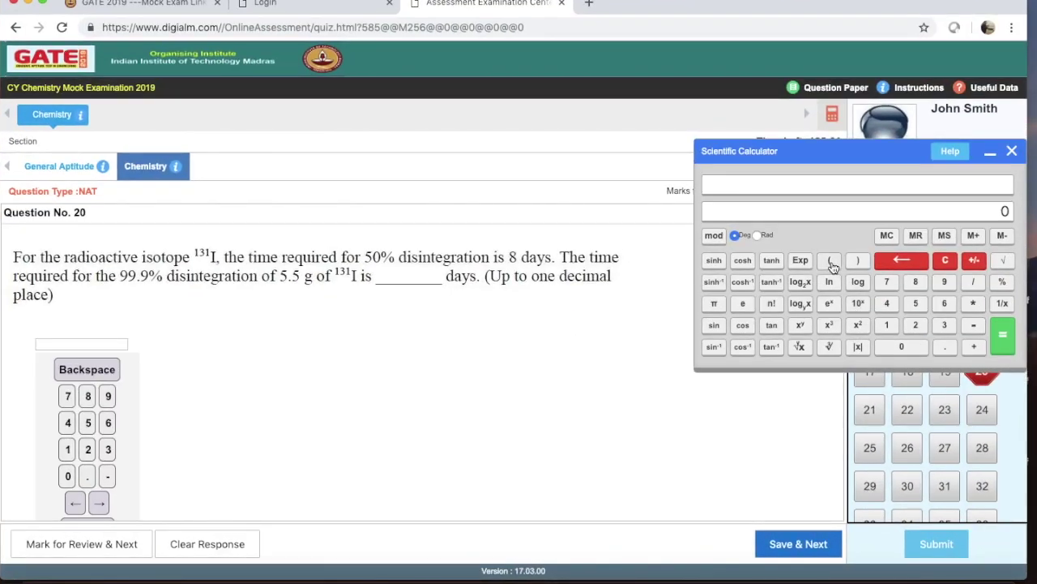
Enter the bracketed ratio (5.5/0.0055) in the calculator and take its base-10 logarithm
{"action": "left_click", "coordinate": [832, 267]}
{"action": "left_click", "coordinate": [916, 304]}
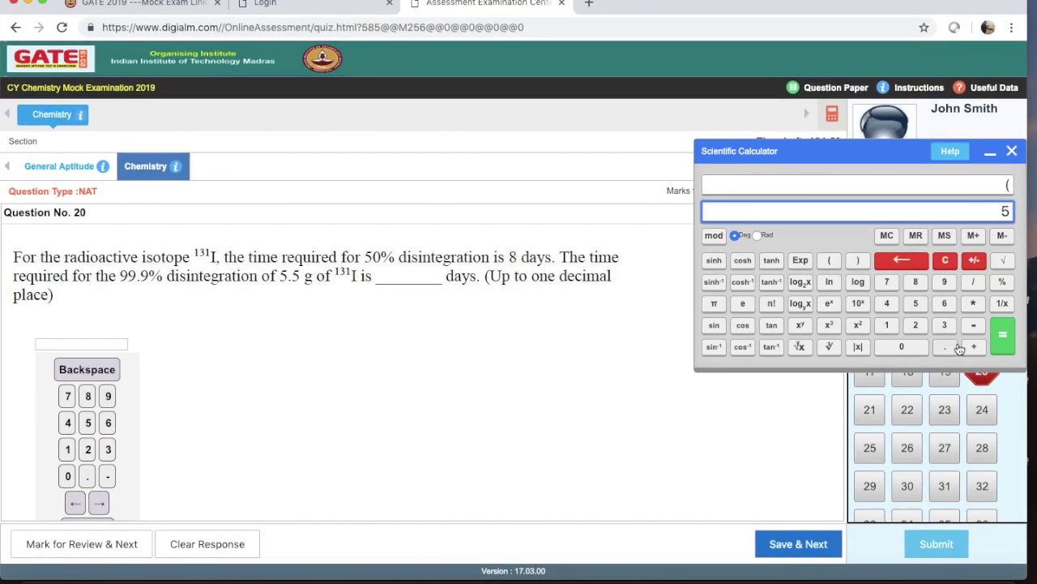
{"action": "left_click", "coordinate": [945, 350]}
{"action": "left_click", "coordinate": [915, 305]}
{"action": "left_click", "coordinate": [973, 282]}
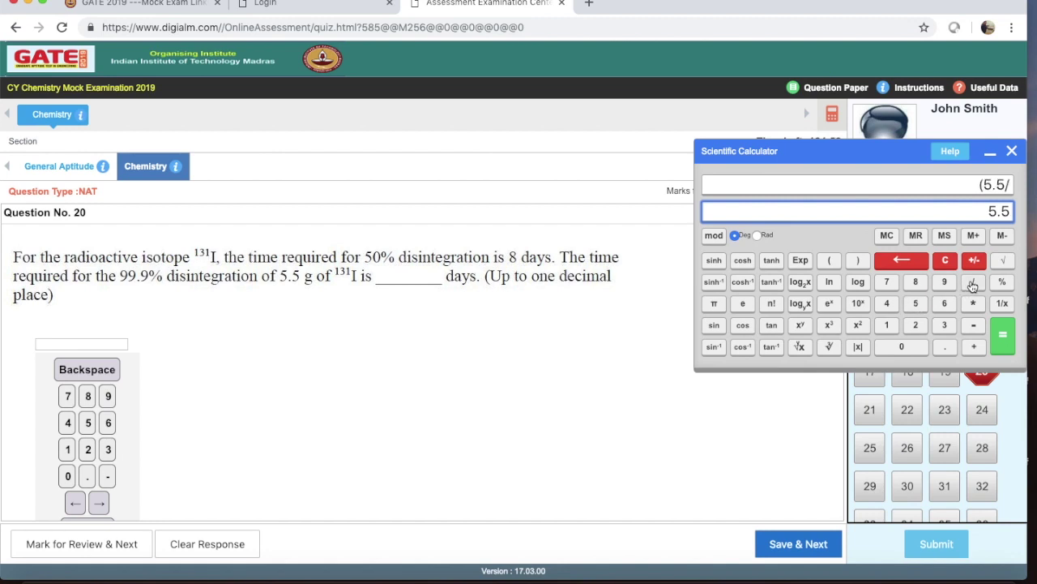
{"action": "left_click", "coordinate": [908, 349]}
{"action": "left_click", "coordinate": [946, 350]}
{"action": "left_click", "coordinate": [901, 350]}
{"action": "left_click", "coordinate": [901, 350]}
{"action": "left_click", "coordinate": [916, 306]}
{"action": "left_click", "coordinate": [916, 307]}
{"action": "left_click", "coordinate": [861, 261]}
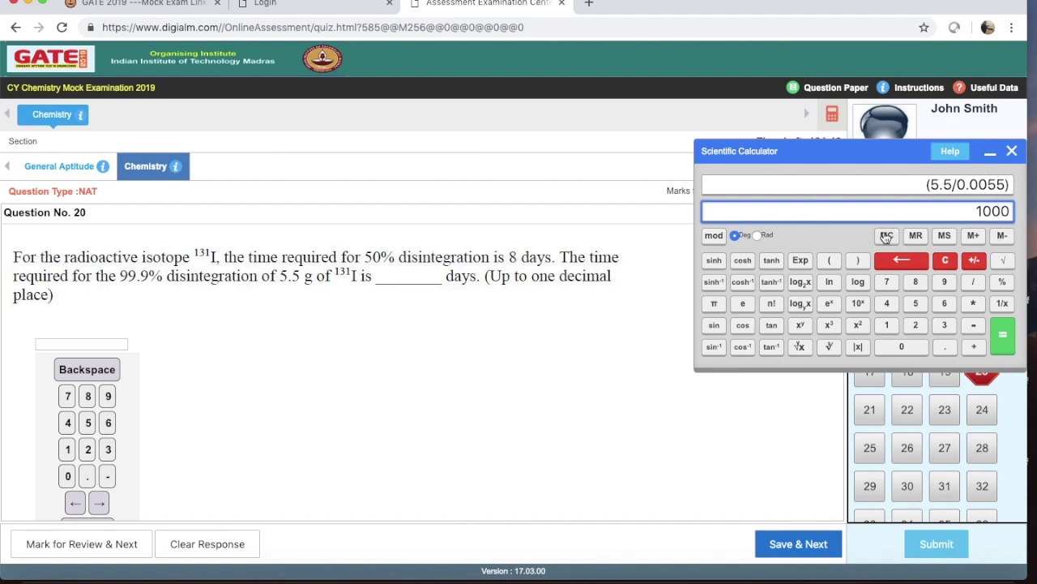
{"action": "left_click", "coordinate": [860, 283]}
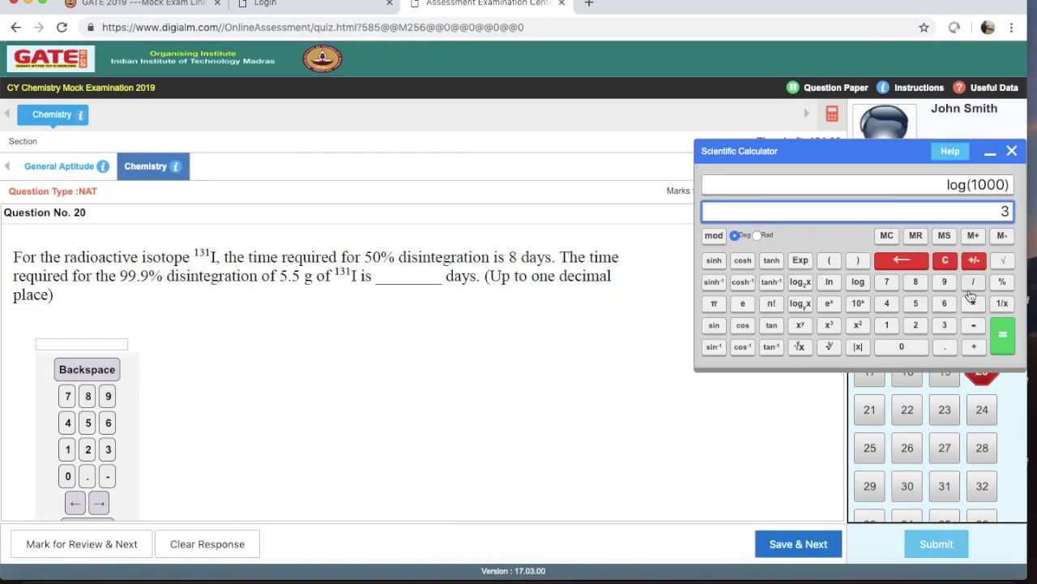
Multiply the logarithm by the bracketed quotient (2.303/0.086) and evaluate the whole expression for the disintegration time
{"action": "left_click", "coordinate": [973, 305]}
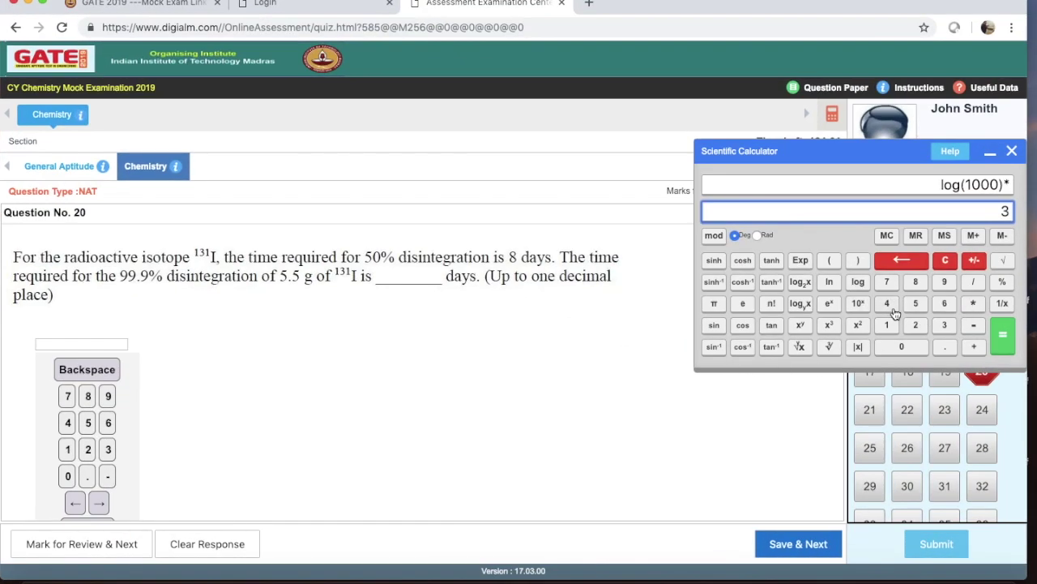
{"action": "left_click", "coordinate": [830, 261]}
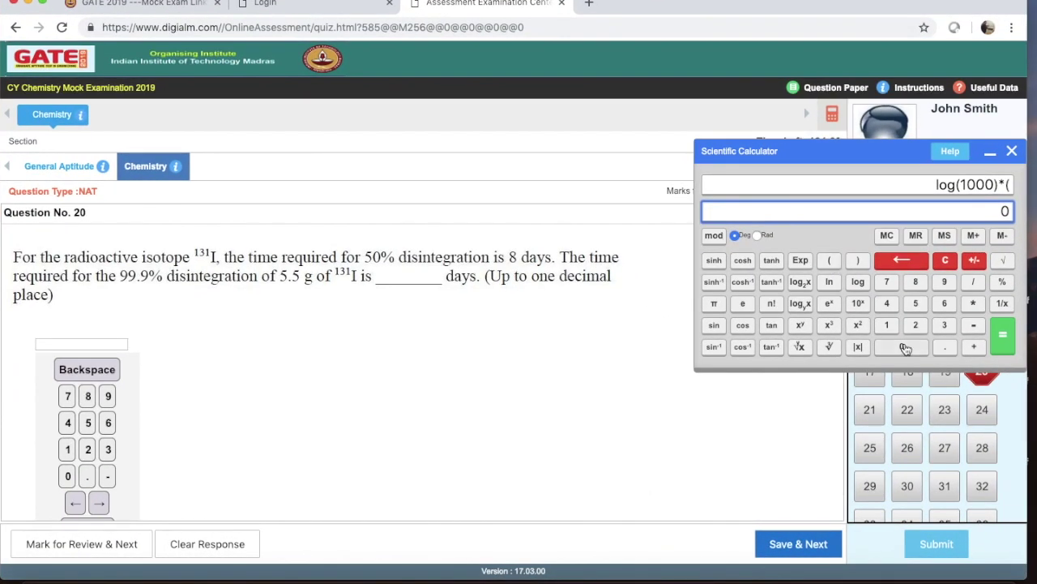
{"action": "left_click", "coordinate": [916, 330]}
{"action": "left_click", "coordinate": [942, 350]}
{"action": "left_click", "coordinate": [950, 328]}
{"action": "left_click", "coordinate": [920, 350]}
{"action": "left_click", "coordinate": [943, 329]}
{"action": "left_click", "coordinate": [974, 286]}
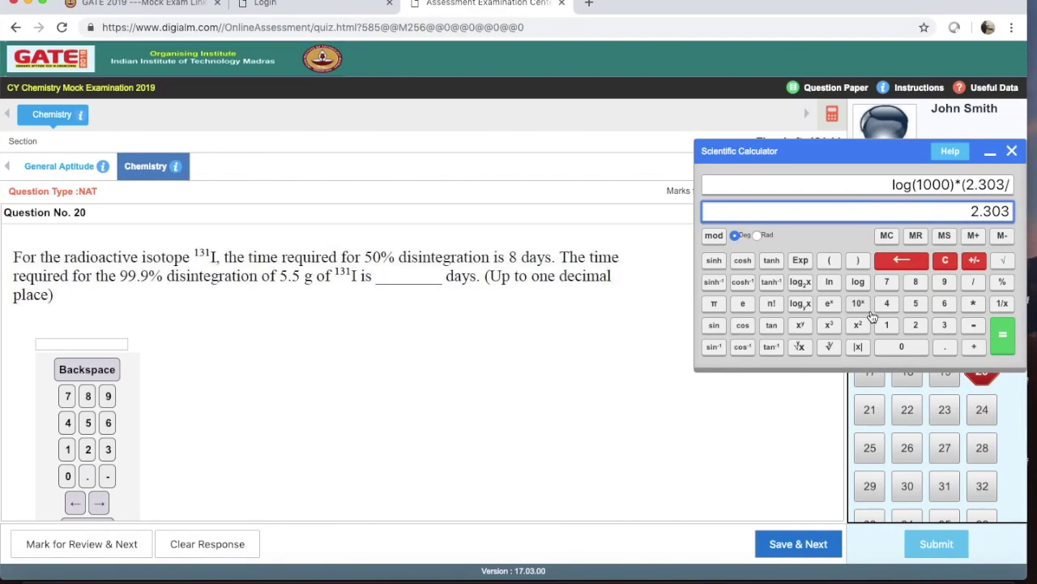
{"action": "left_click", "coordinate": [909, 352]}
{"action": "left_click", "coordinate": [950, 350]}
{"action": "left_click", "coordinate": [913, 352]}
{"action": "left_click", "coordinate": [919, 289]}
{"action": "left_click", "coordinate": [944, 304]}
{"action": "left_click", "coordinate": [859, 262]}
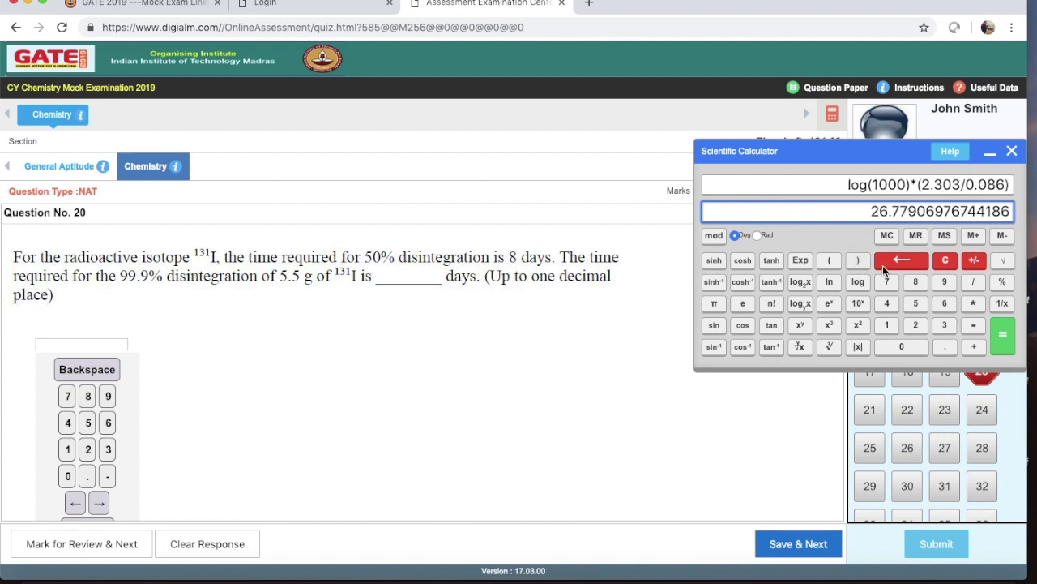
{"action": "left_click", "coordinate": [1007, 340]}
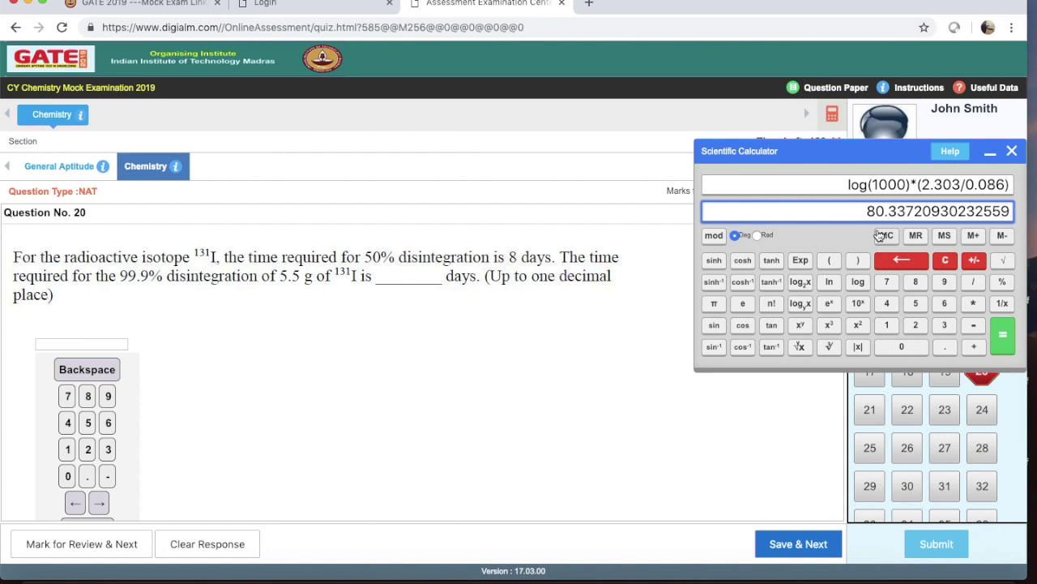
Look over the list of subject papers on the GATE 2019 mock exam links page and return to the Chemistry exam
{"action": "left_click", "coordinate": [135, 3]}
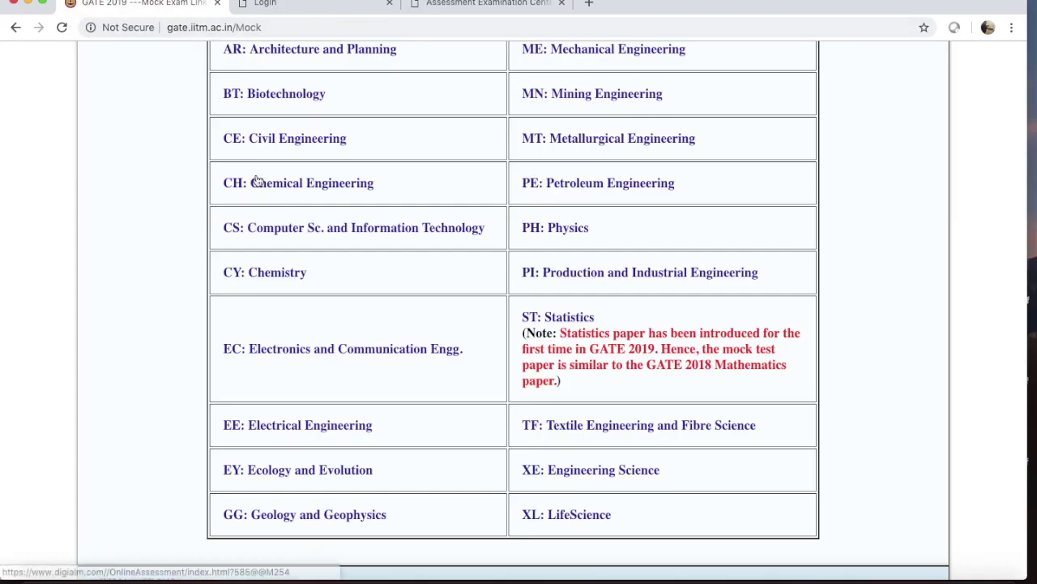
{"action": "scroll", "coordinate": [256, 180], "scroll_direction": "down", "scroll_amount": 1}
{"action": "scroll", "coordinate": [256, 180], "scroll_direction": "up", "scroll_amount": 3}
{"action": "left_click", "coordinate": [455, 4]}
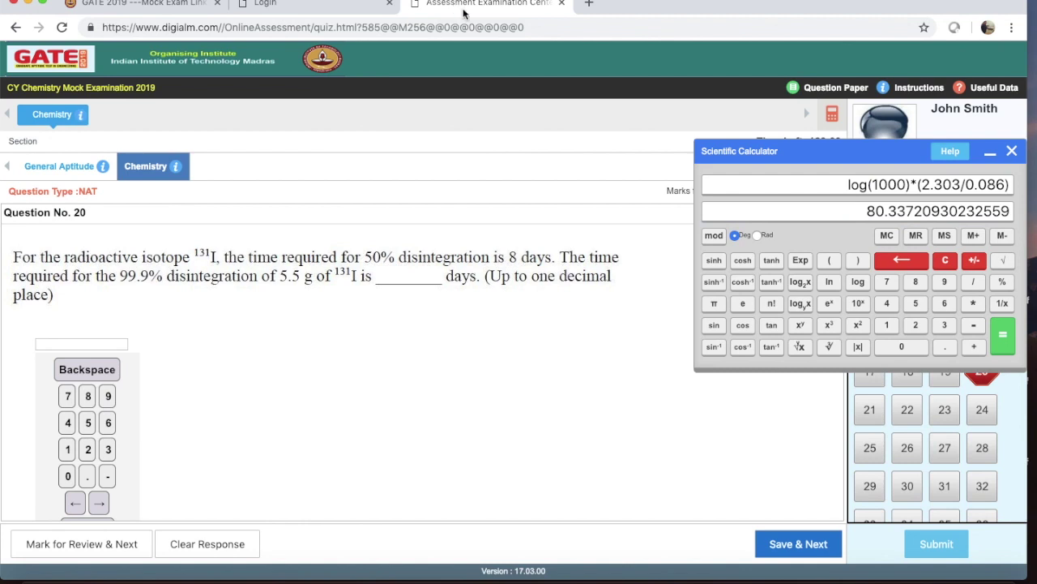